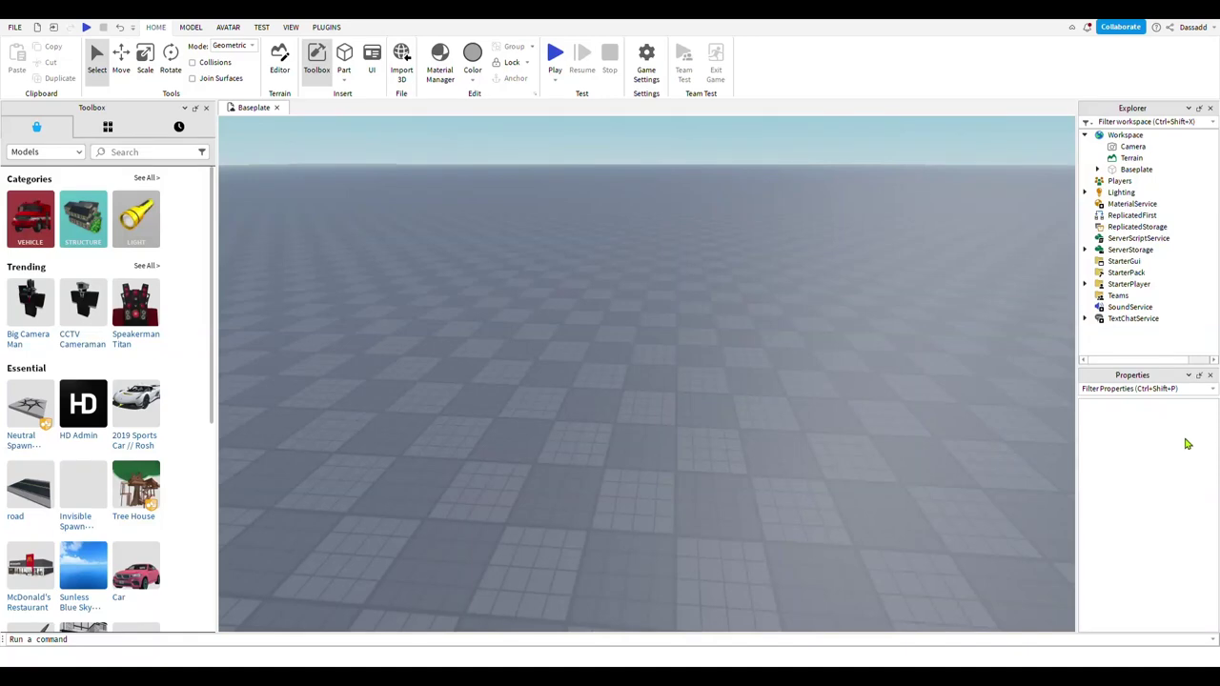
scroll(596, 370, up, 3)
scroll(596, 369, down, 2)
scroll(596, 370, up, 4)
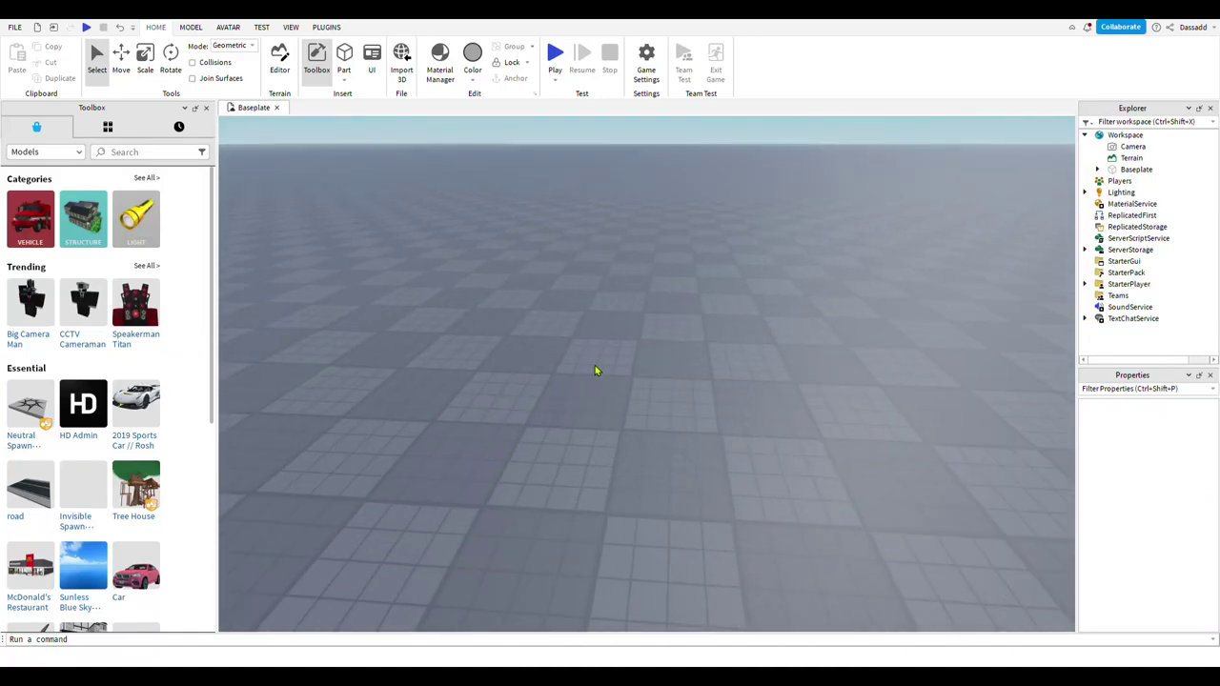
scroll(595, 370, down, 3)
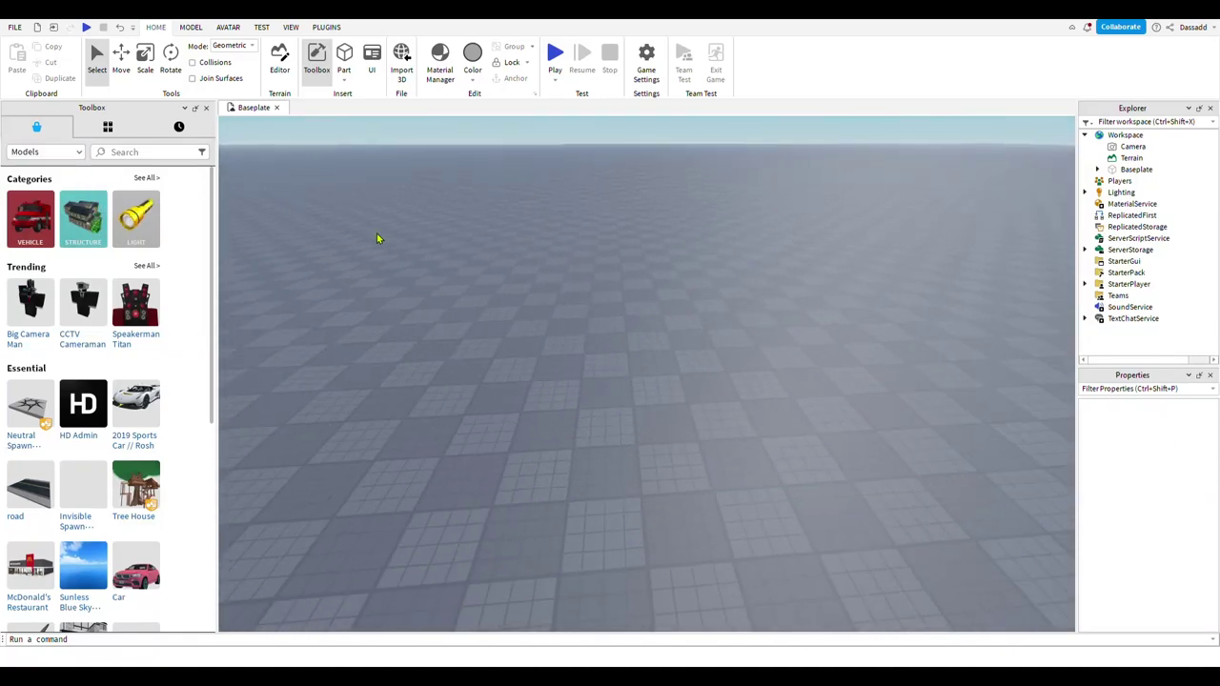
scroll(672, 341, up, 3)
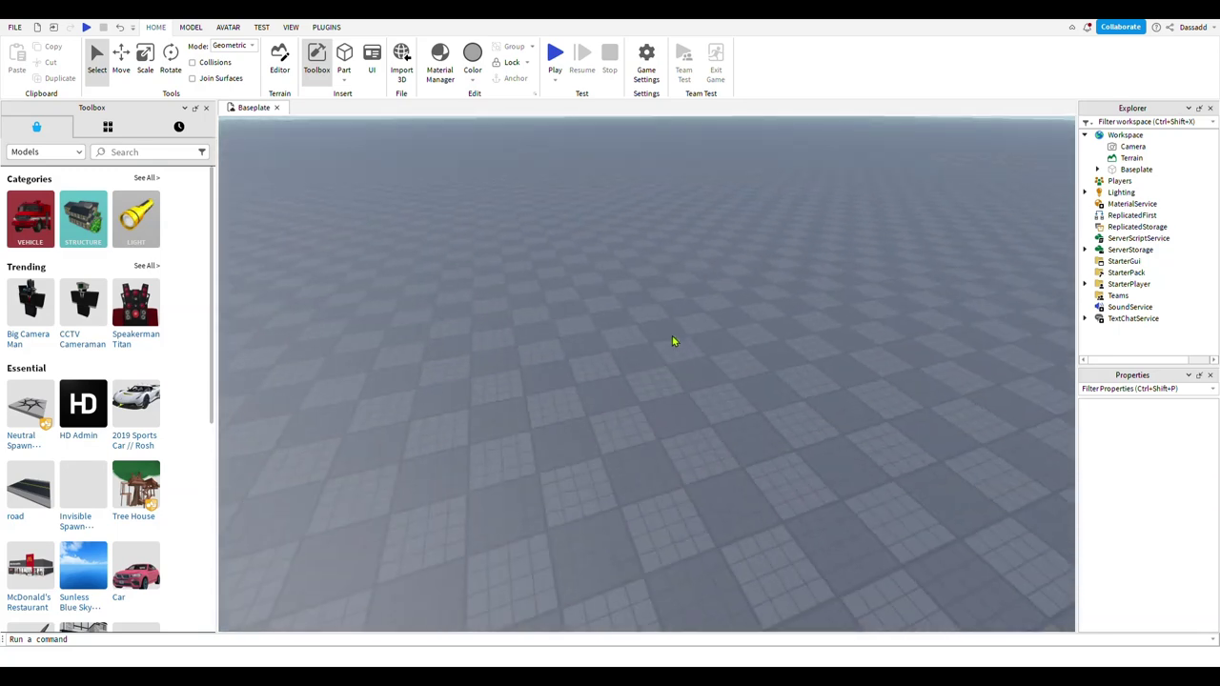
scroll(672, 341, down, 3)
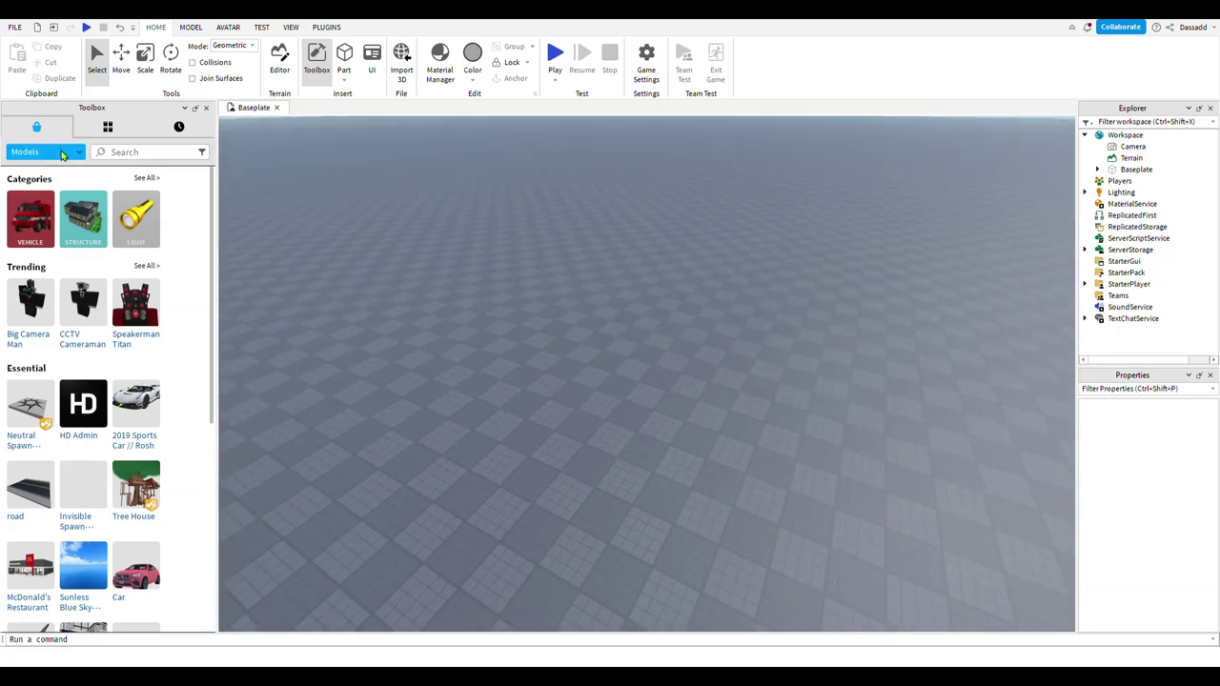
- Browse the Toolbox's plugin catalogue for Moon Animator 2 and return to the models category
click(62, 152)
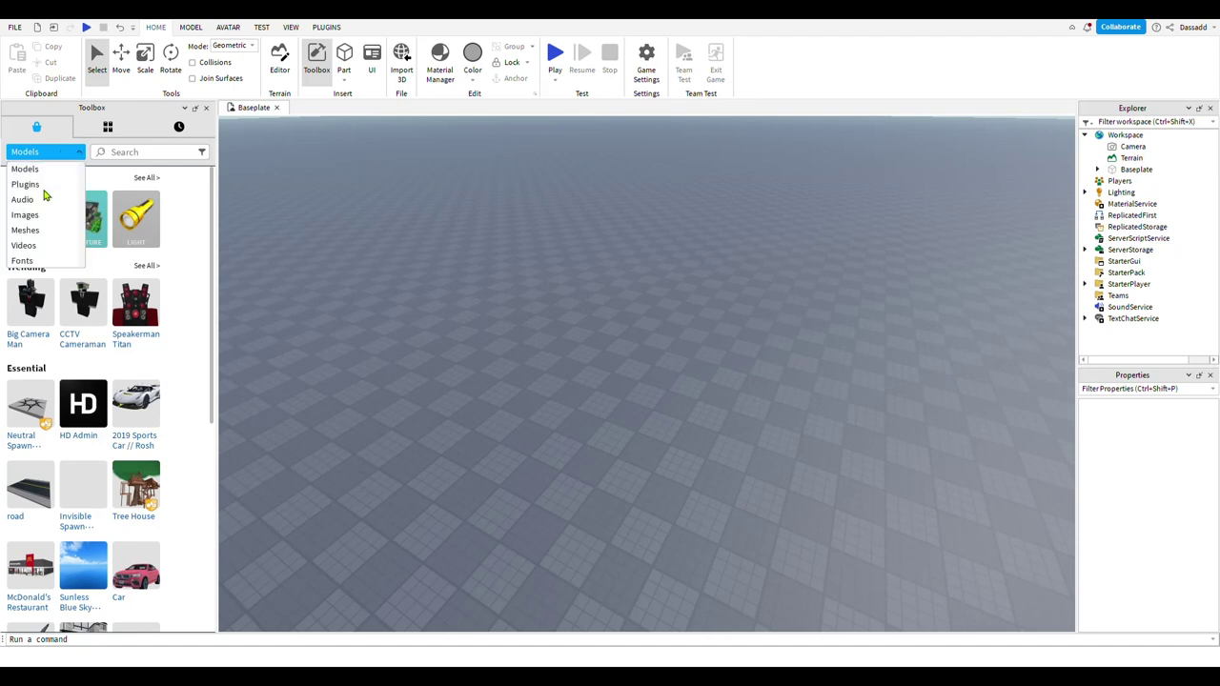
click(44, 192)
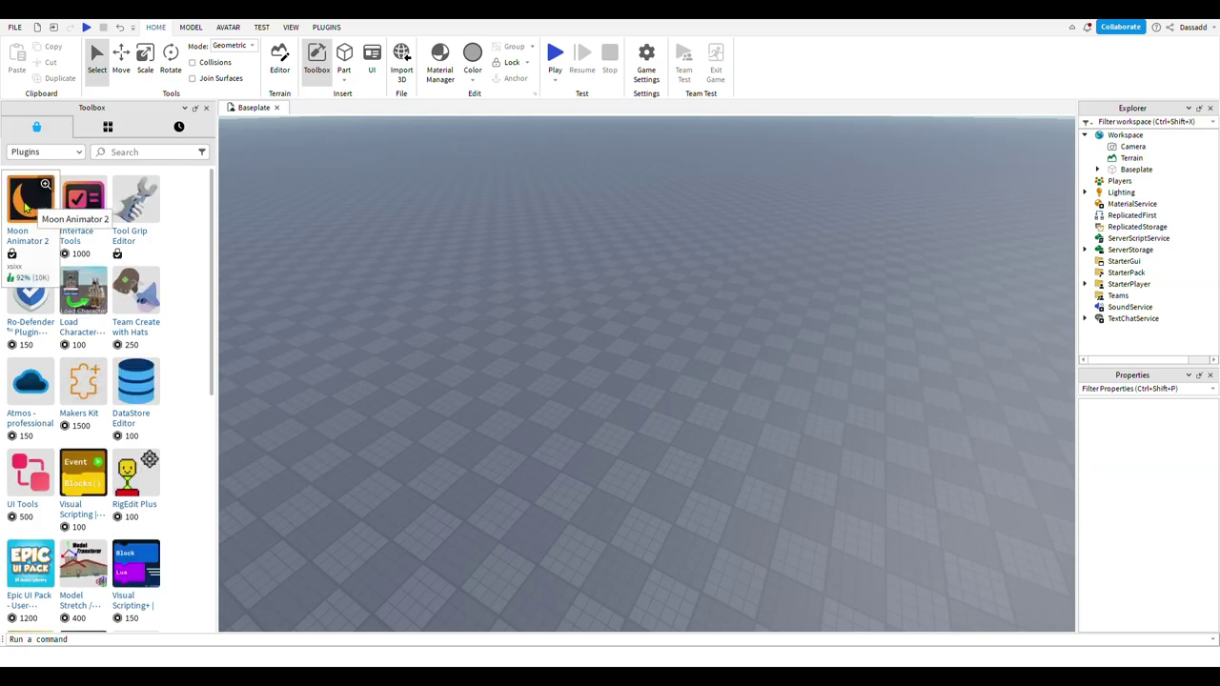
click(44, 152)
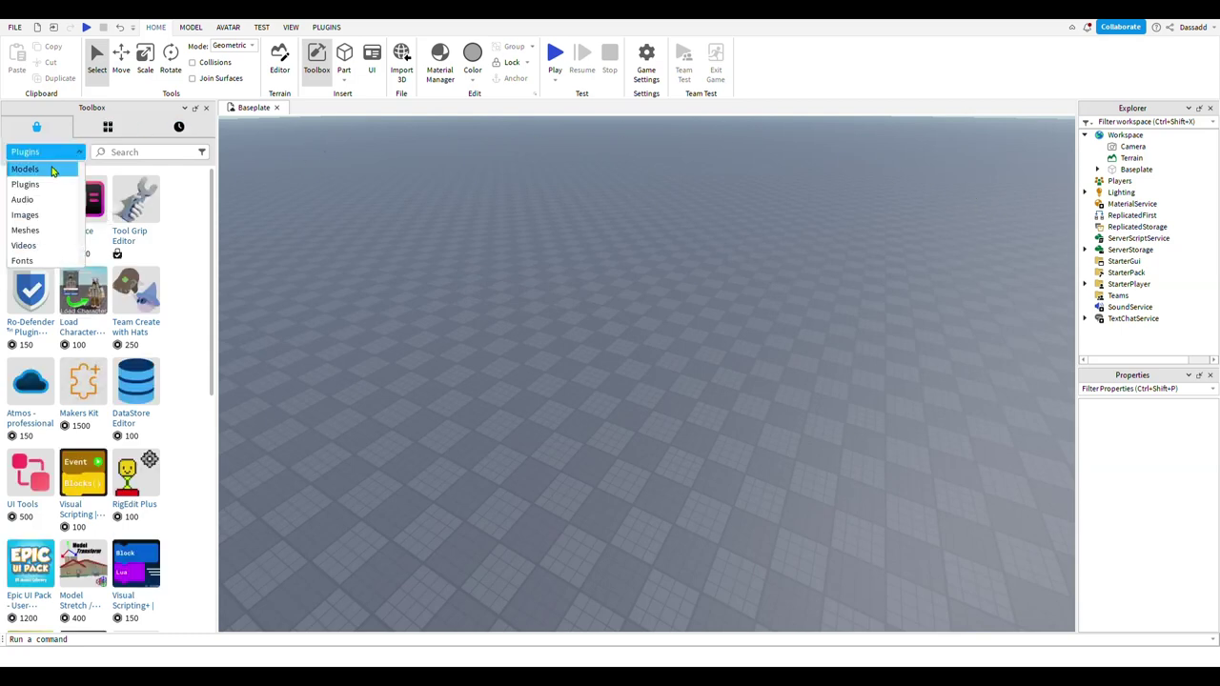
click(49, 166)
- Insert the player's own avatar with Moon Animator 2's Character Inserter and place it standing on the baseplate
click(327, 27)
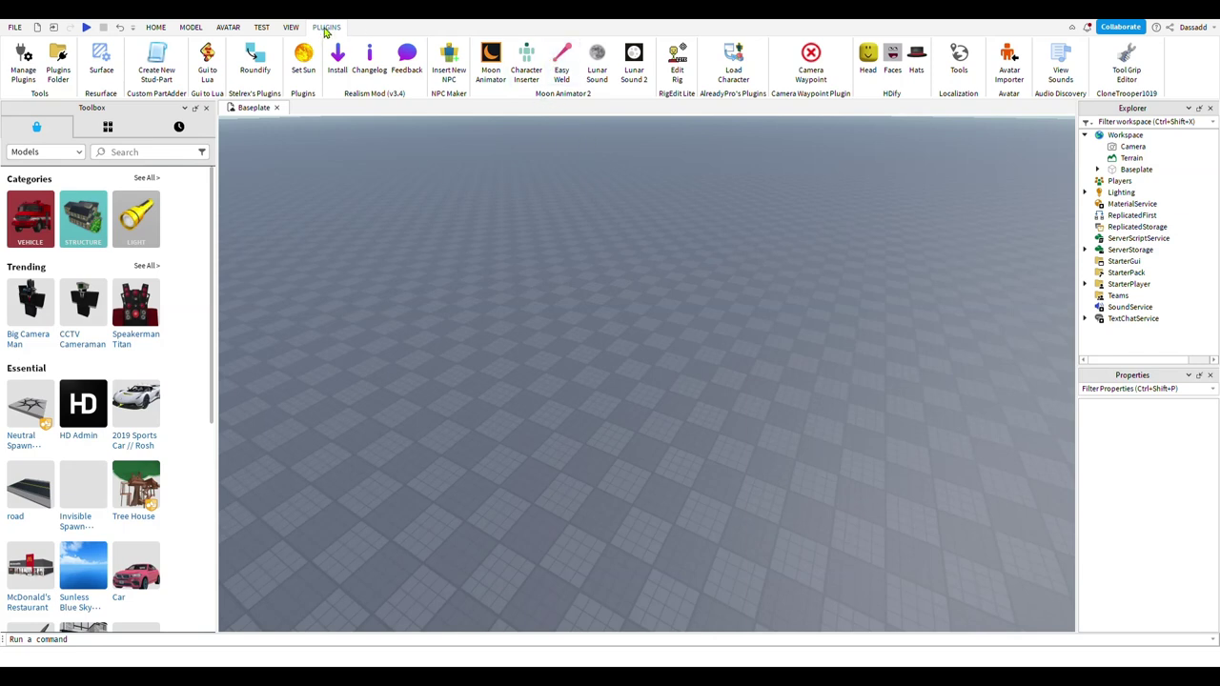
click(526, 62)
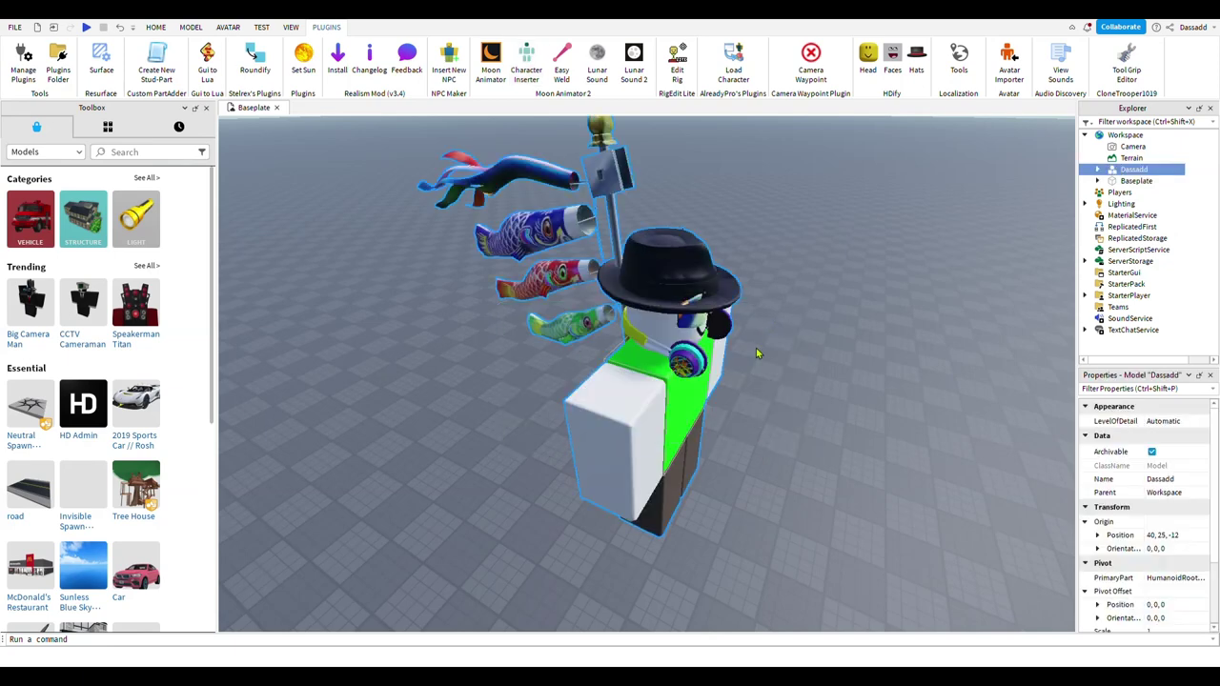
right_drag(706, 452, 706, 451)
scroll(705, 452, up, 6)
click(697, 418)
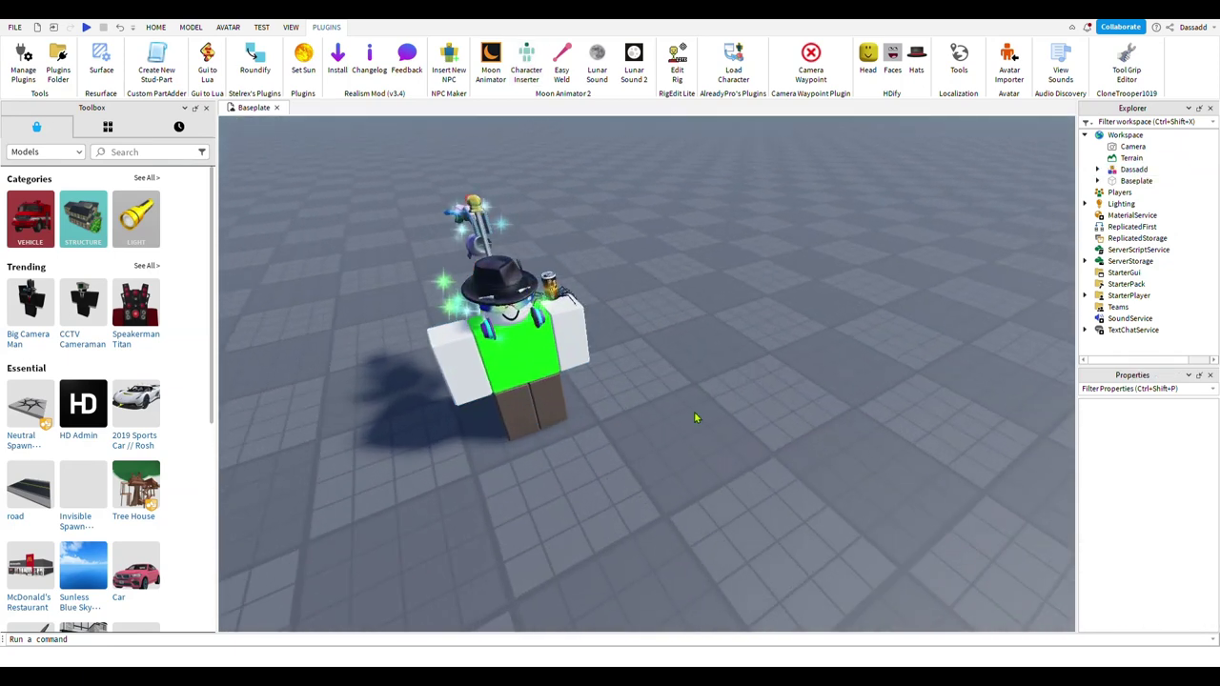
- Create a new Moon 2 file in Moon Animator and move its window clear of the character
click(491, 62)
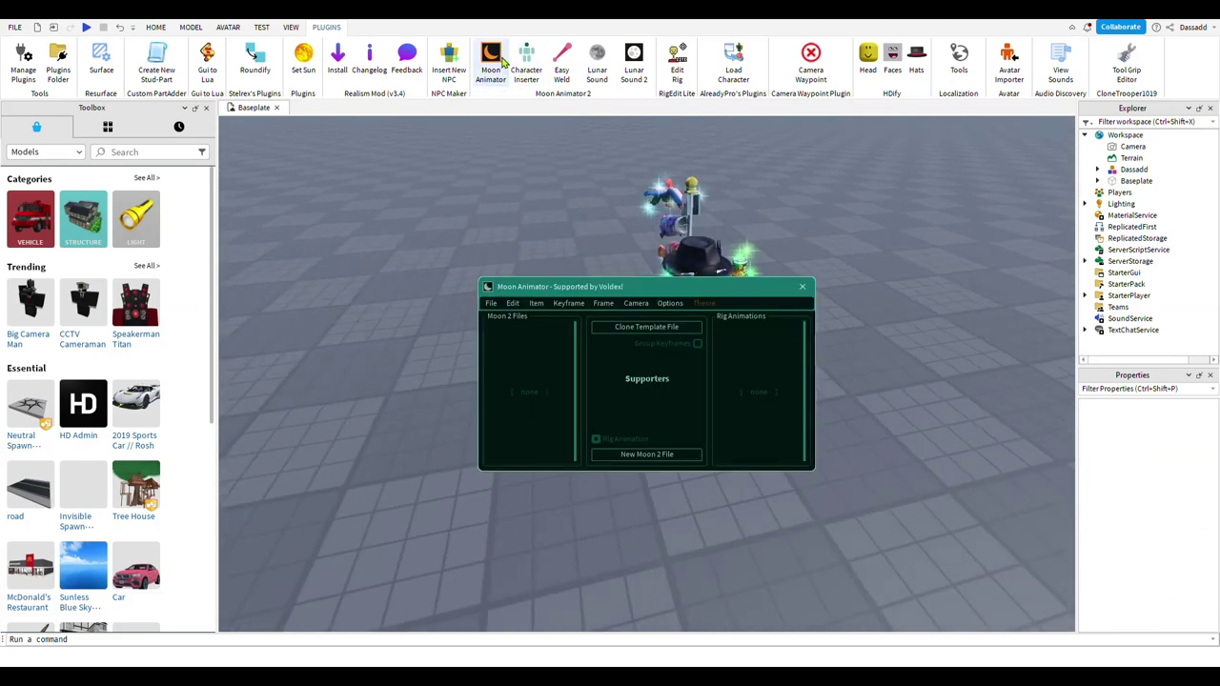
click(691, 467)
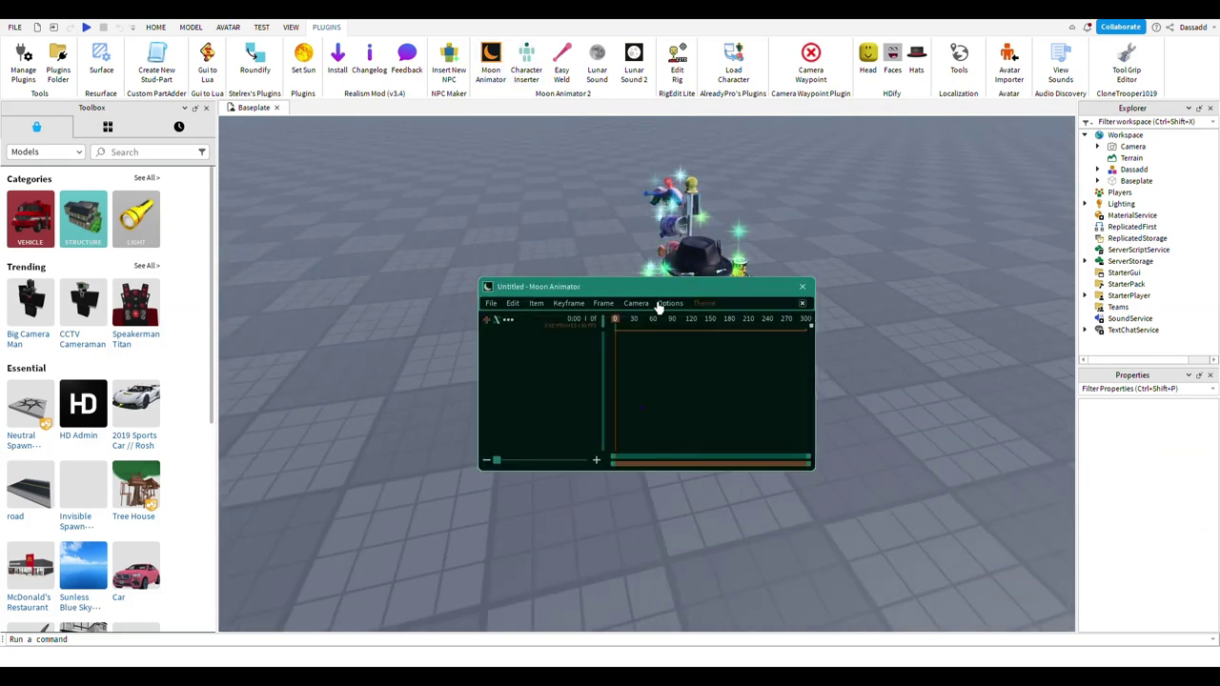
drag(657, 308, 408, 158)
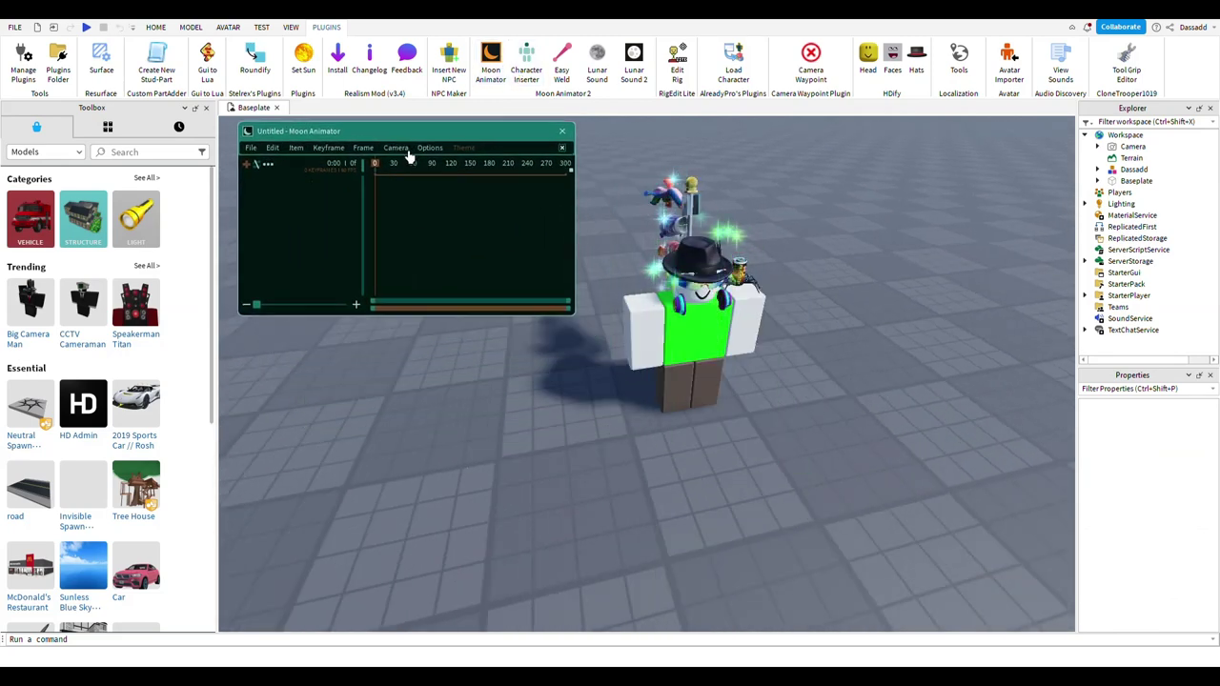
- Add the character to the Moon Animator timeline as an item with the Rig property
click(268, 190)
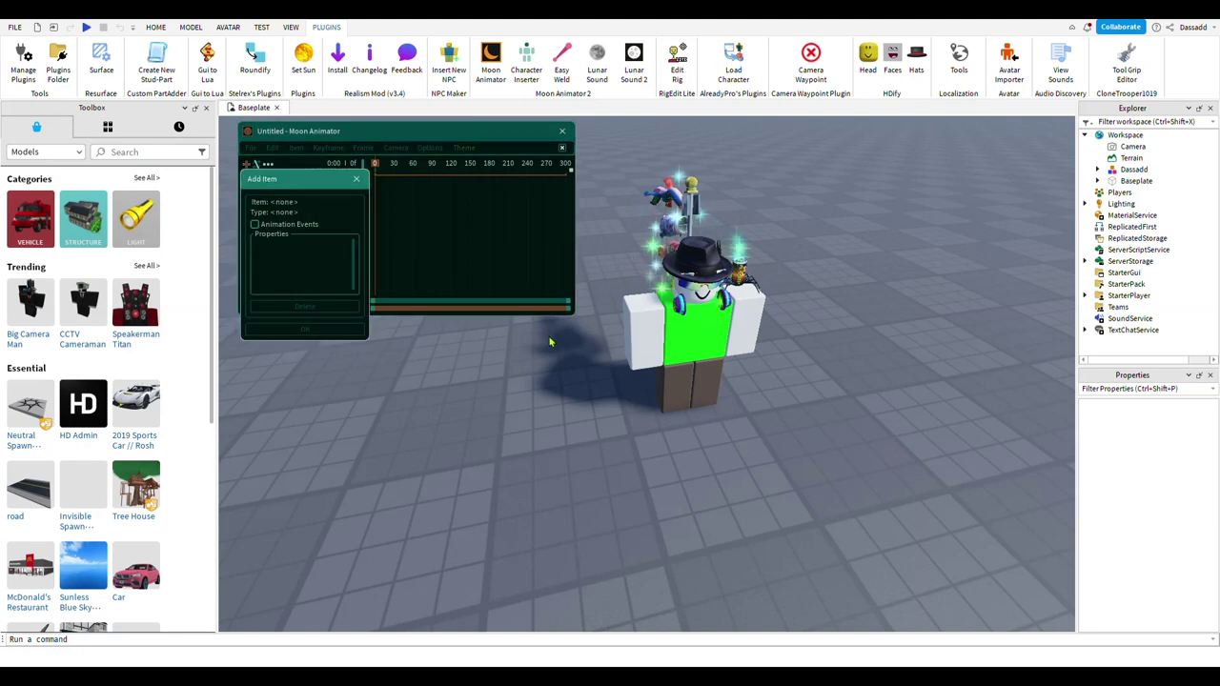
click(713, 316)
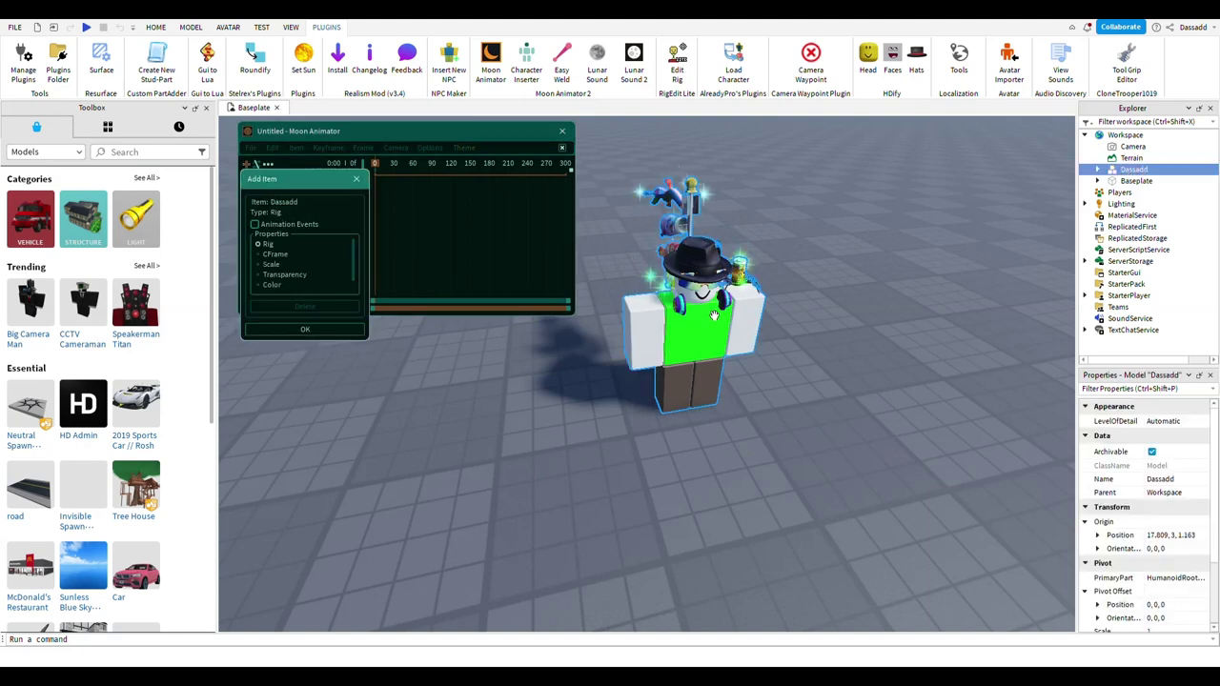
click(305, 330)
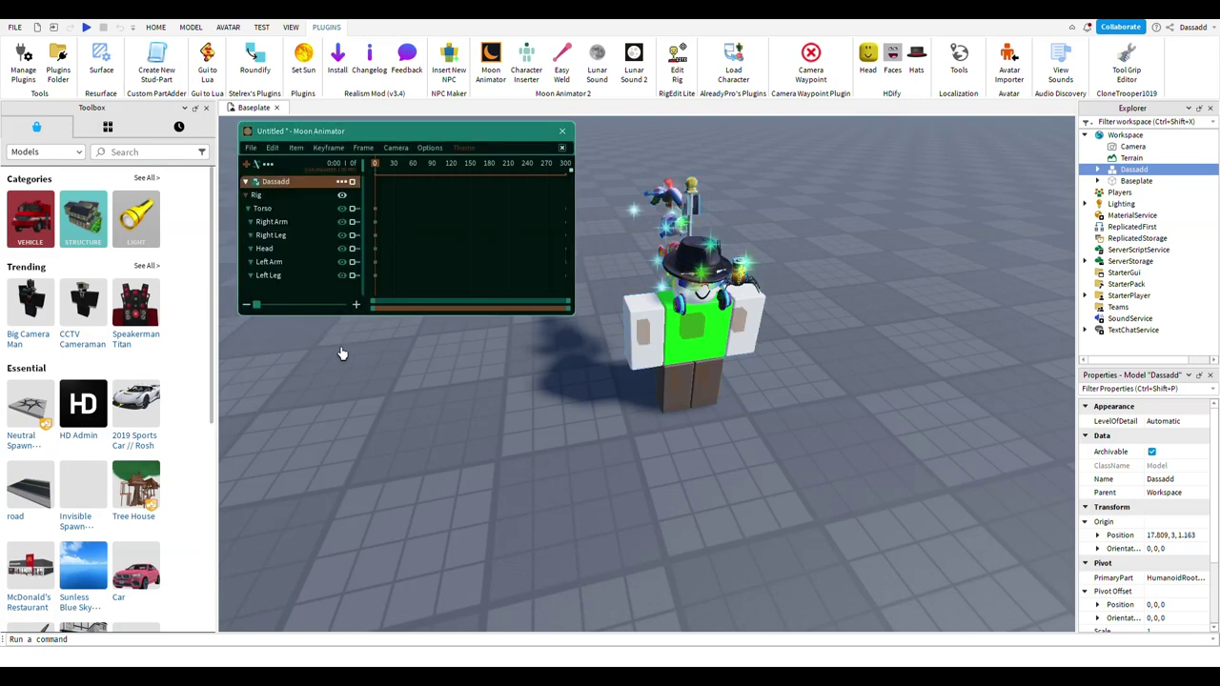
- Inspect the character rig on the baseplate from several angles and distances
click(663, 359)
drag(762, 403, 930, 355)
click(948, 466)
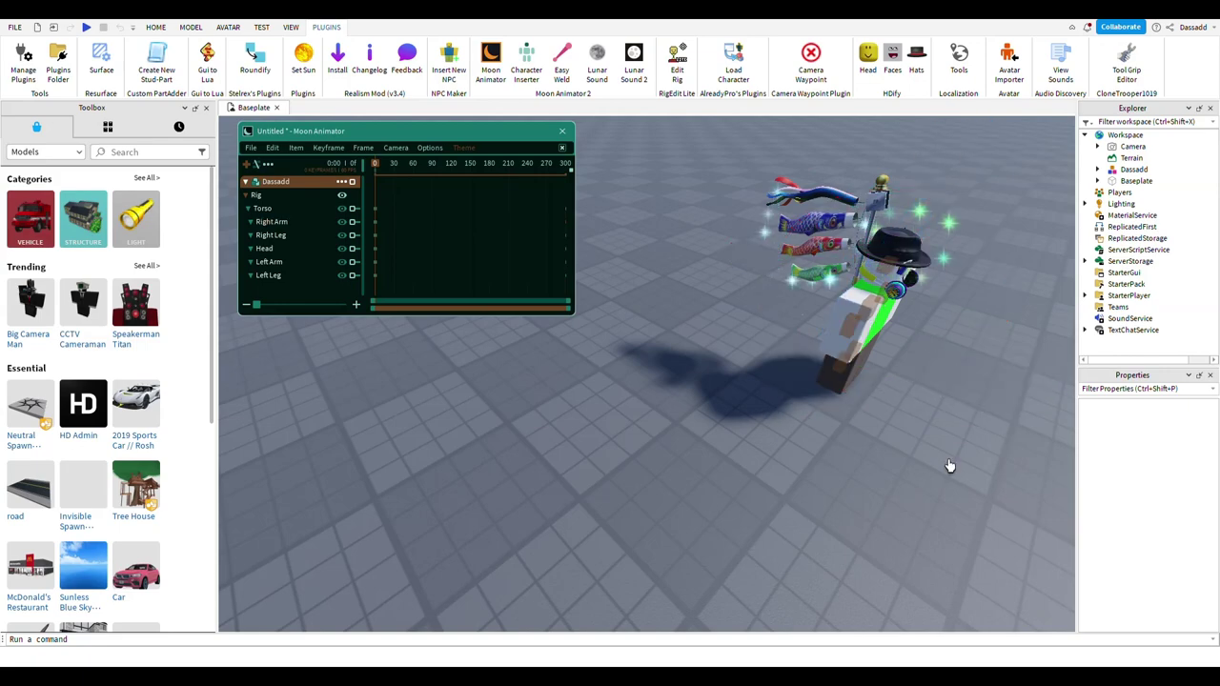
right_drag(949, 466, 949, 466)
key(w)
key(s)
key(w)
key(s)
scroll(950, 465, down, 5)
scroll(950, 466, up, 6)
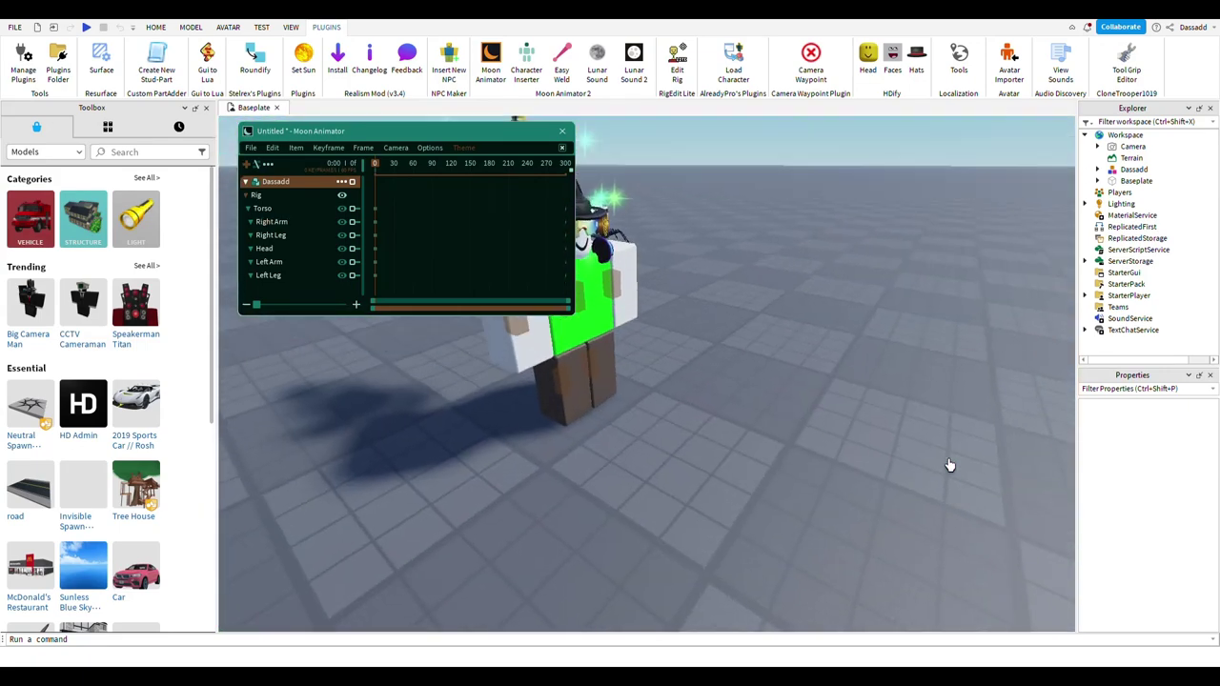
scroll(950, 465, down, 2)
scroll(924, 253, up, 1)
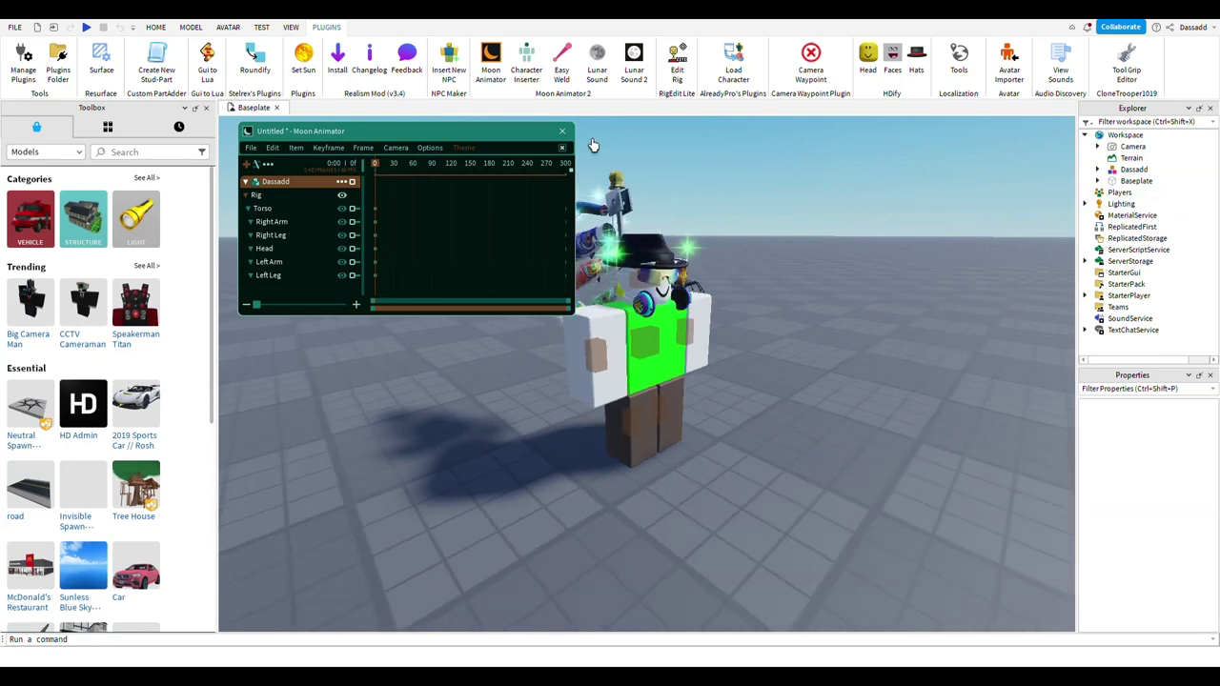
- Move the Moon Animator window away from the character and insert a Highlight object into the character model
drag(460, 137, 400, 118)
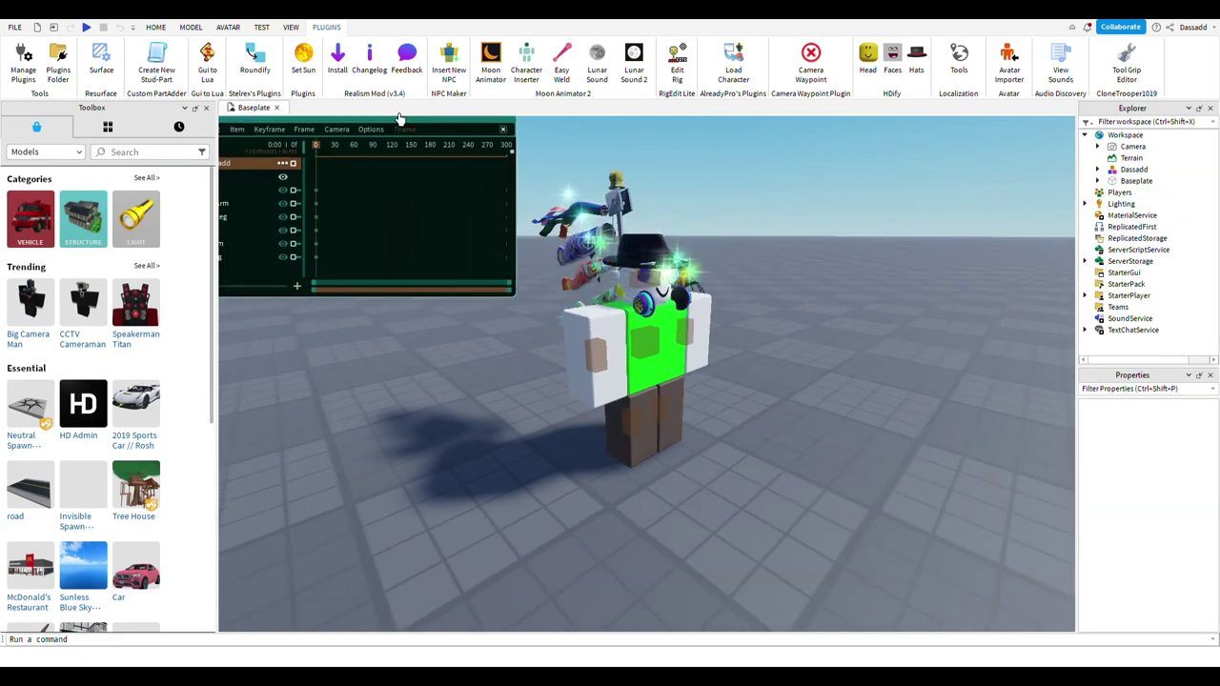
click(1139, 172)
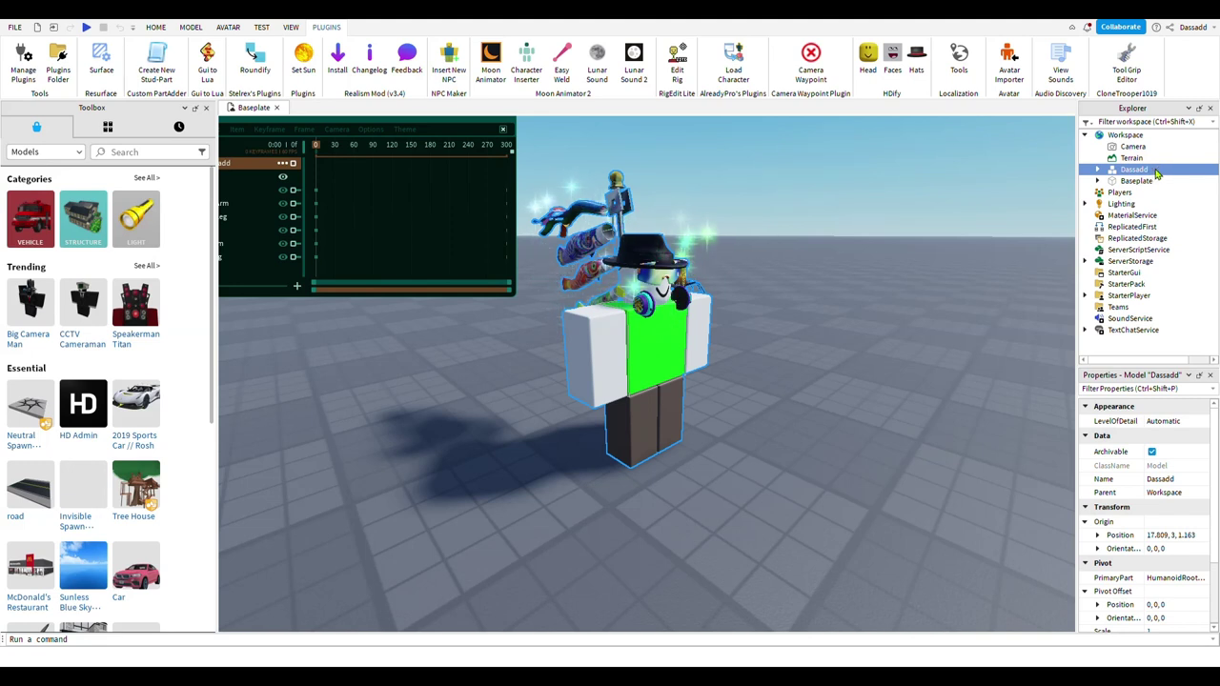
click(1149, 203)
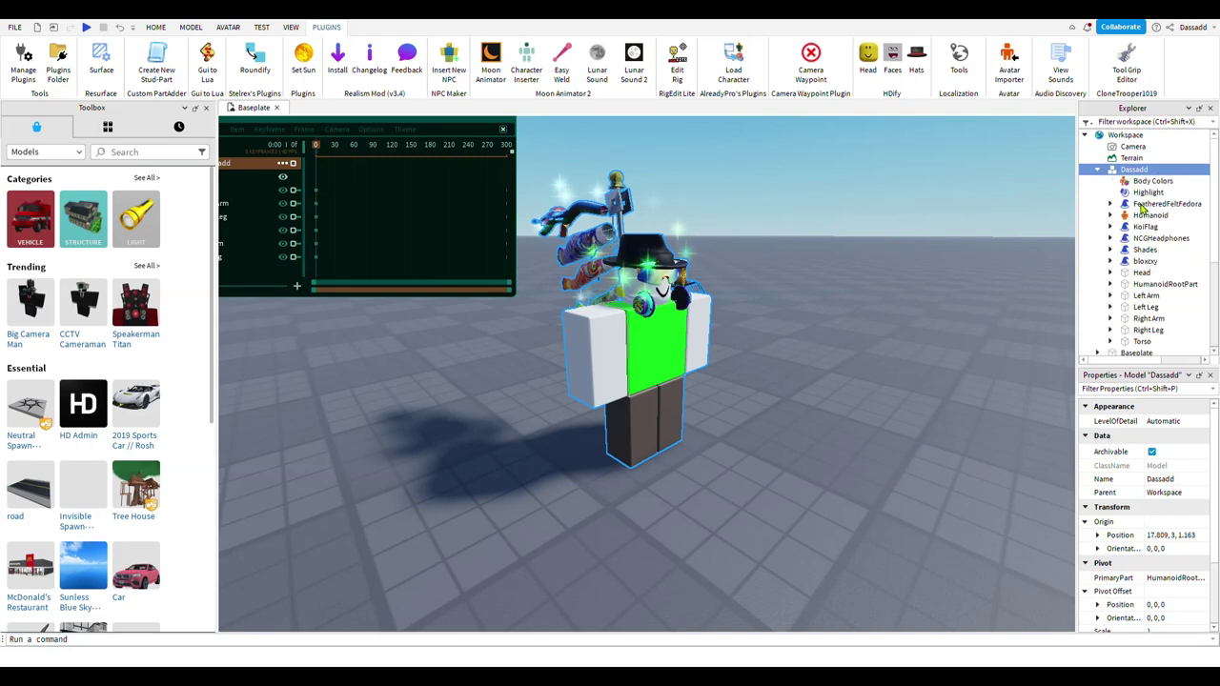
- Set the Highlight's FillTransparency to 0 so its fill covers the character completely
click(1149, 193)
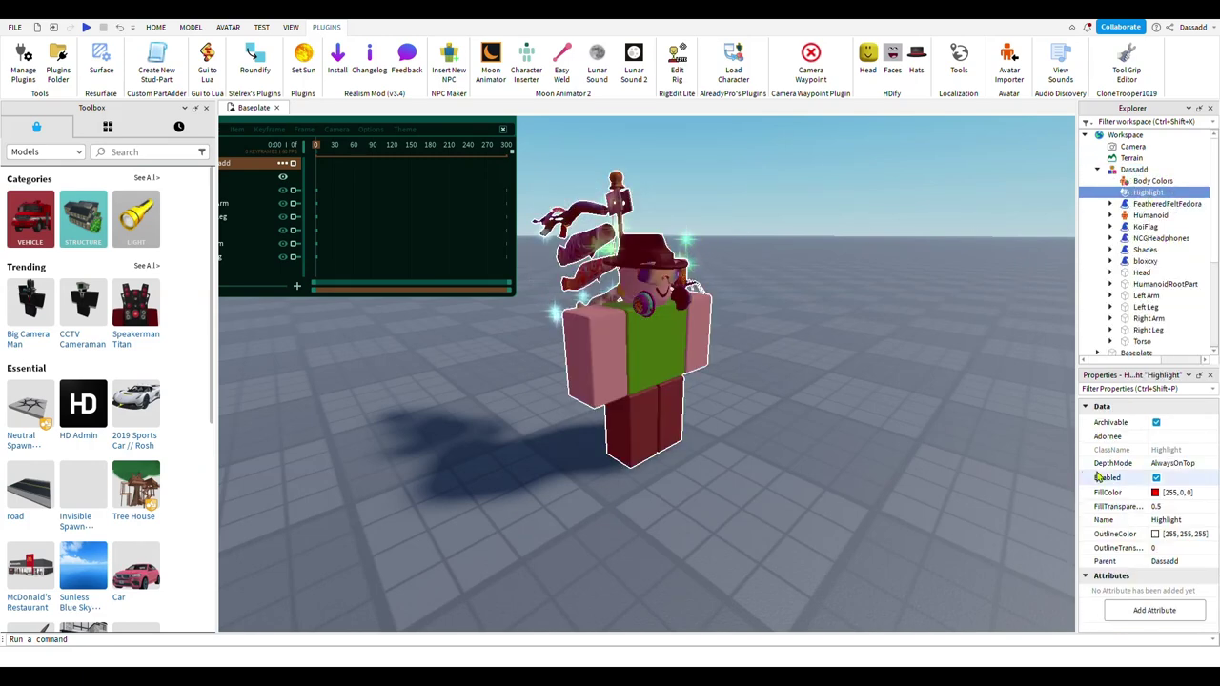
click(1165, 506)
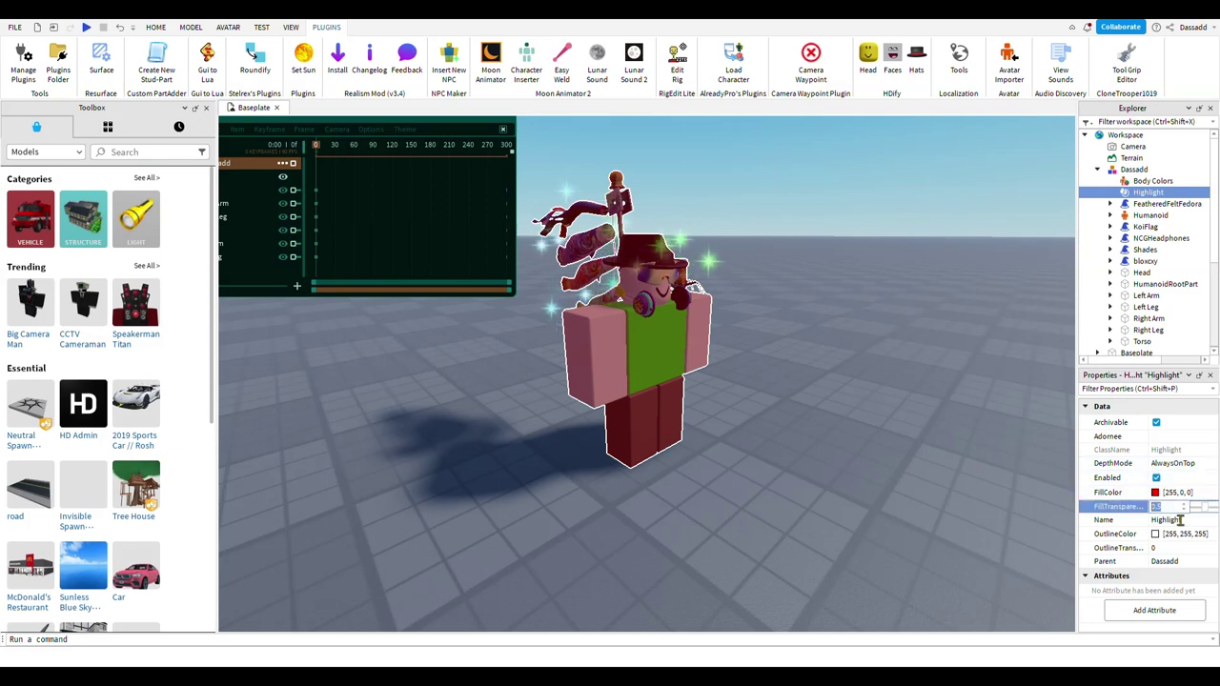
text(1)
key(Return)
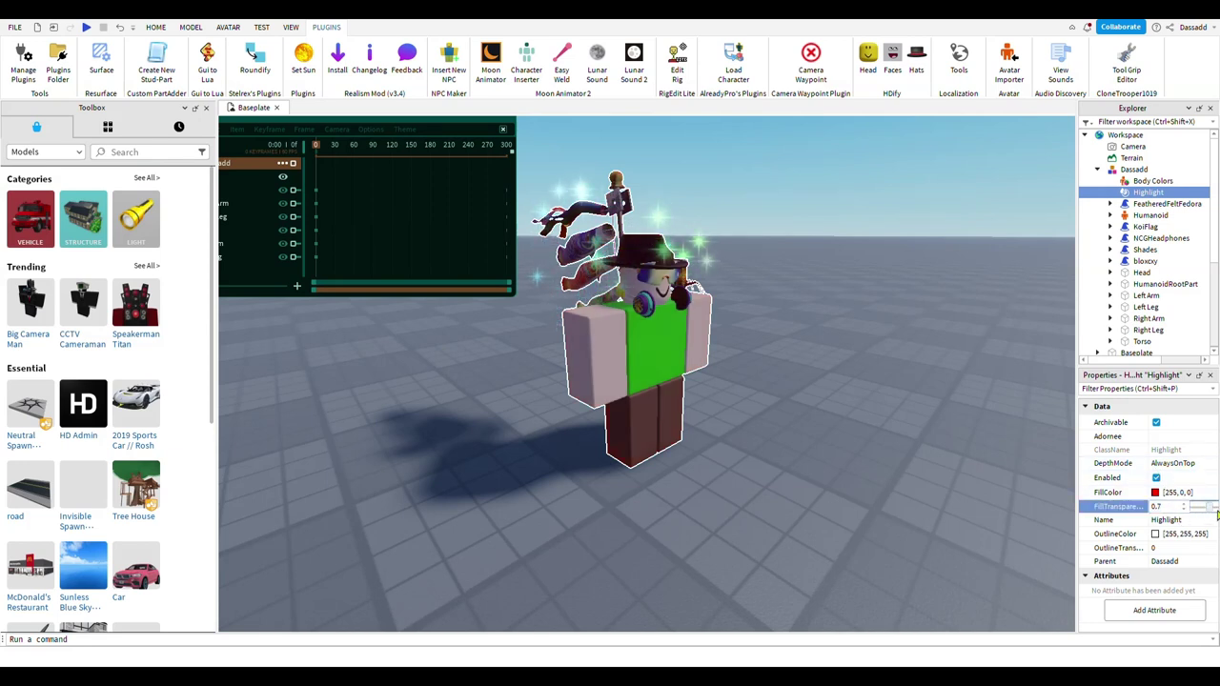
drag(1217, 515, 1190, 516)
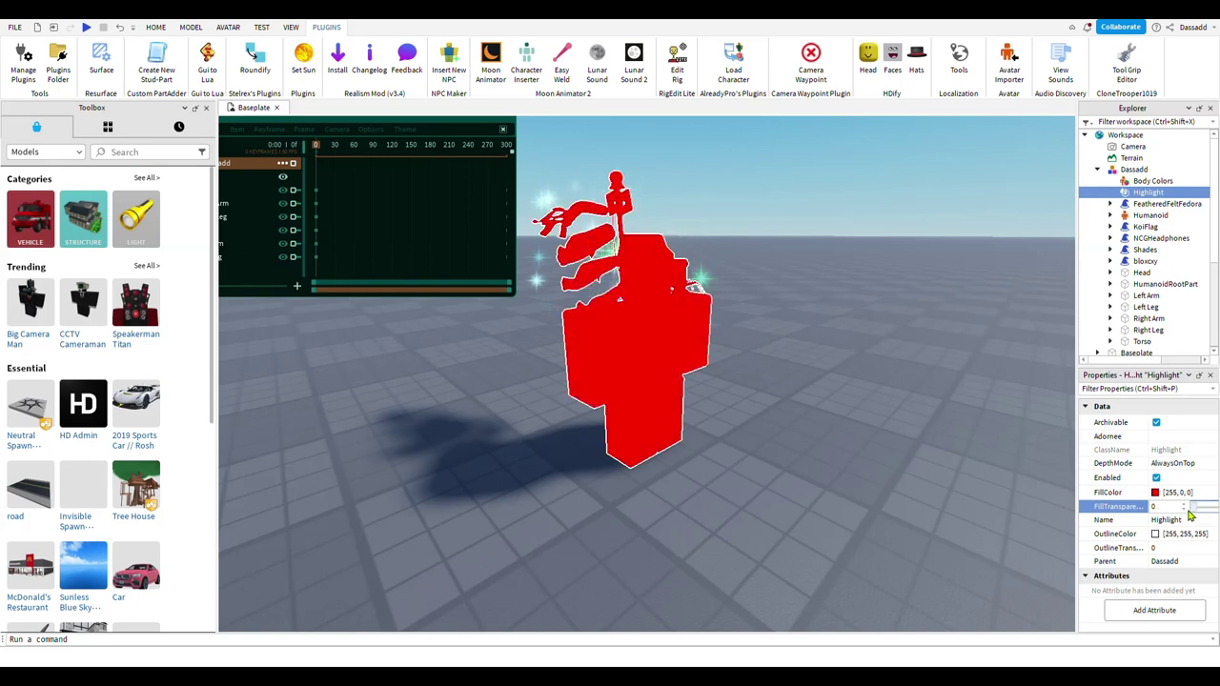
- Set the Highlight's FillColor to green (0, 255, 0) and clear the selection
click(1155, 497)
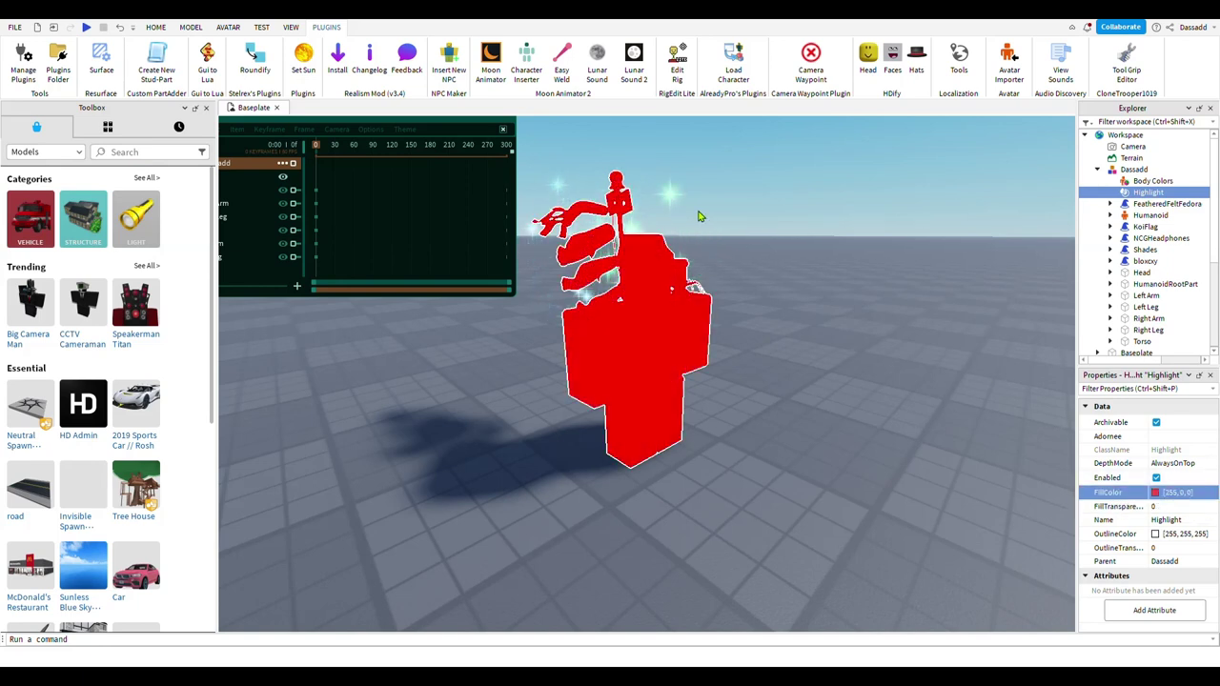
click(816, 398)
click(816, 378)
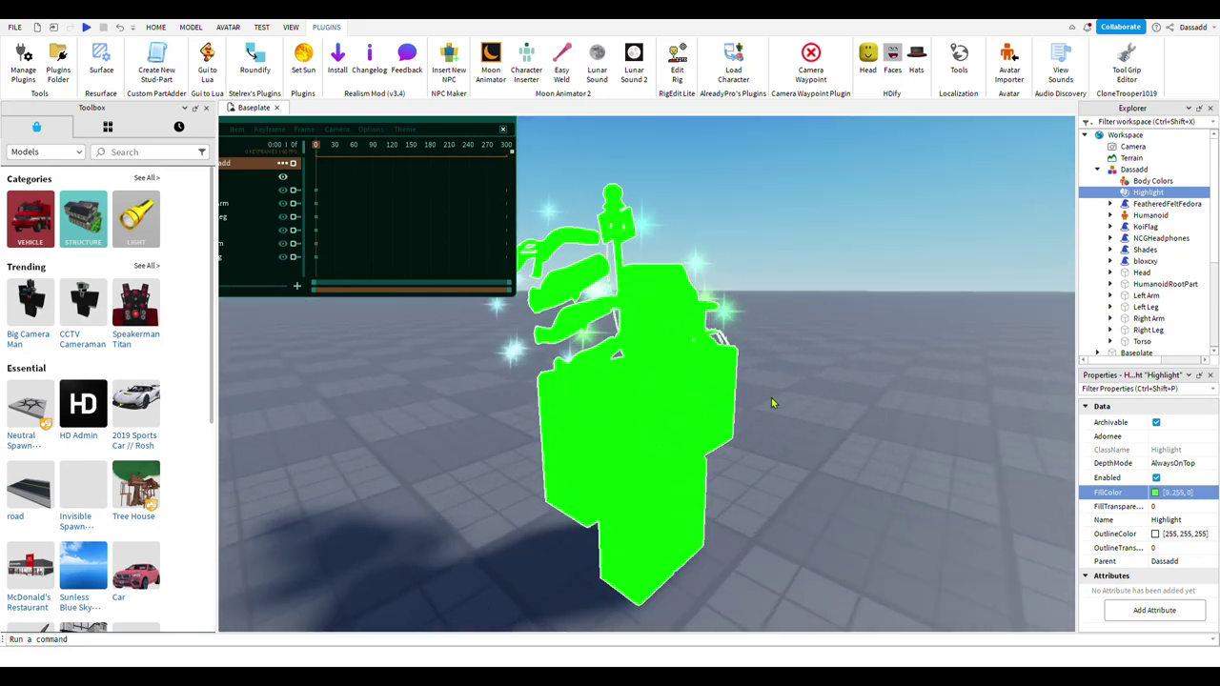
click(715, 385)
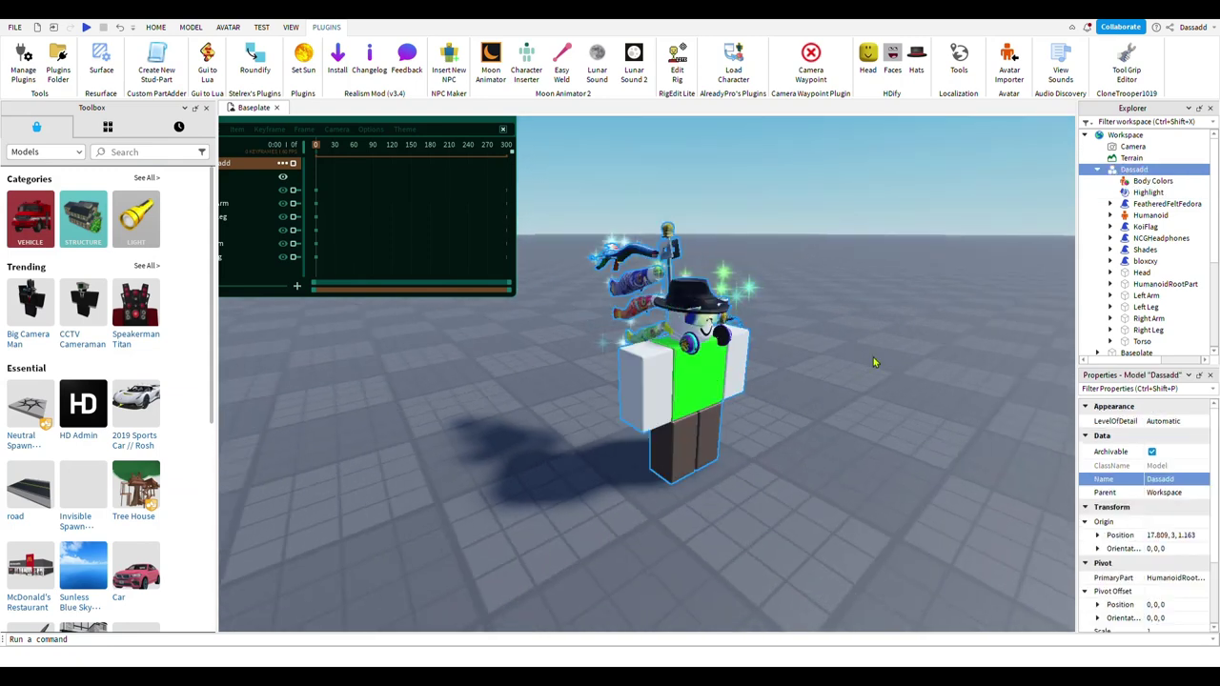
click(889, 416)
- Add the Highlight to the Moon Animator timeline as an item with the Enabled property
drag(347, 147, 394, 178)
click(254, 210)
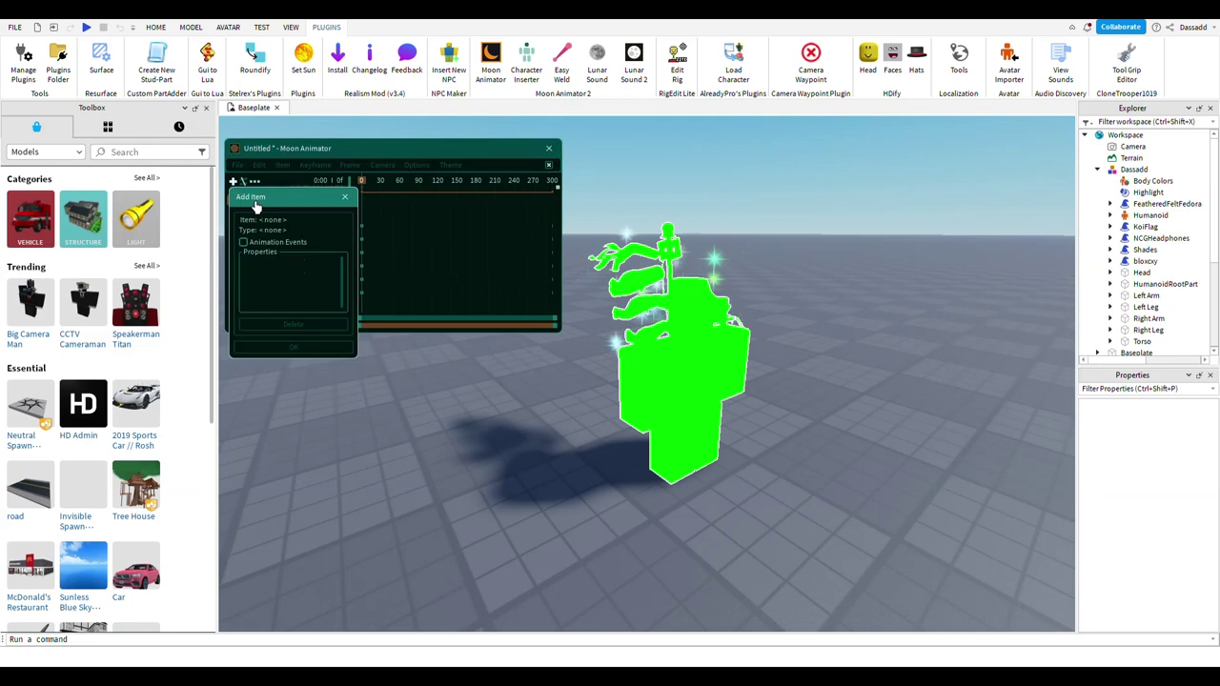
click(1139, 192)
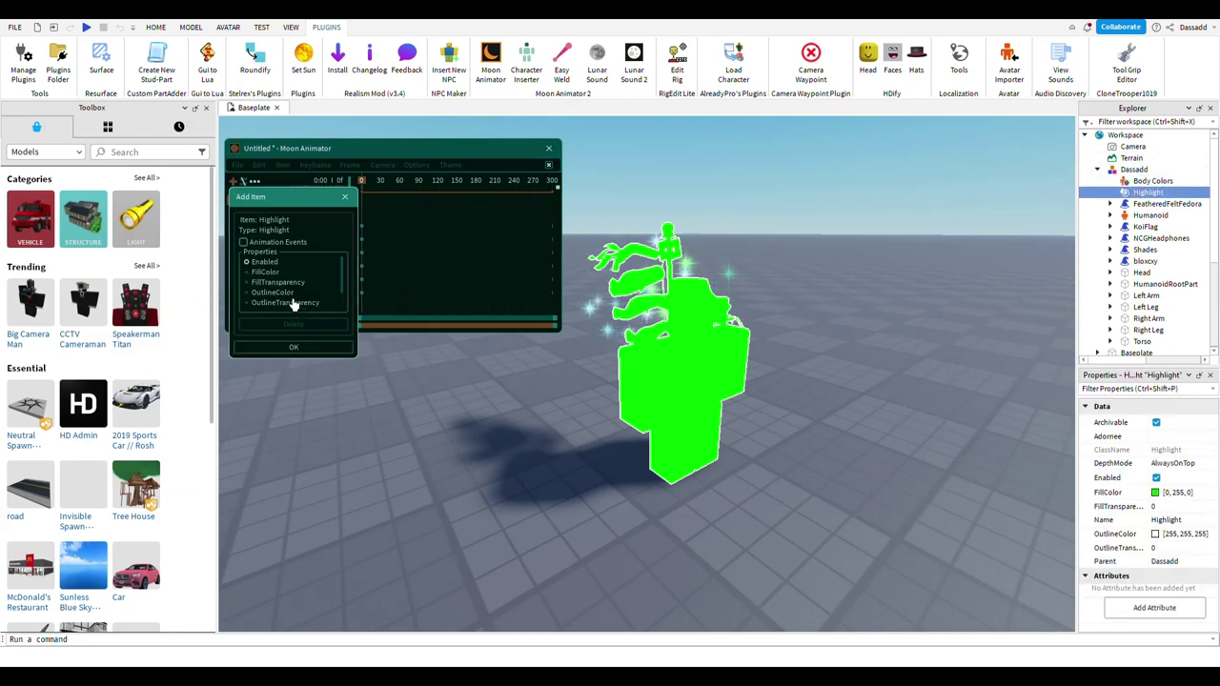
click(324, 347)
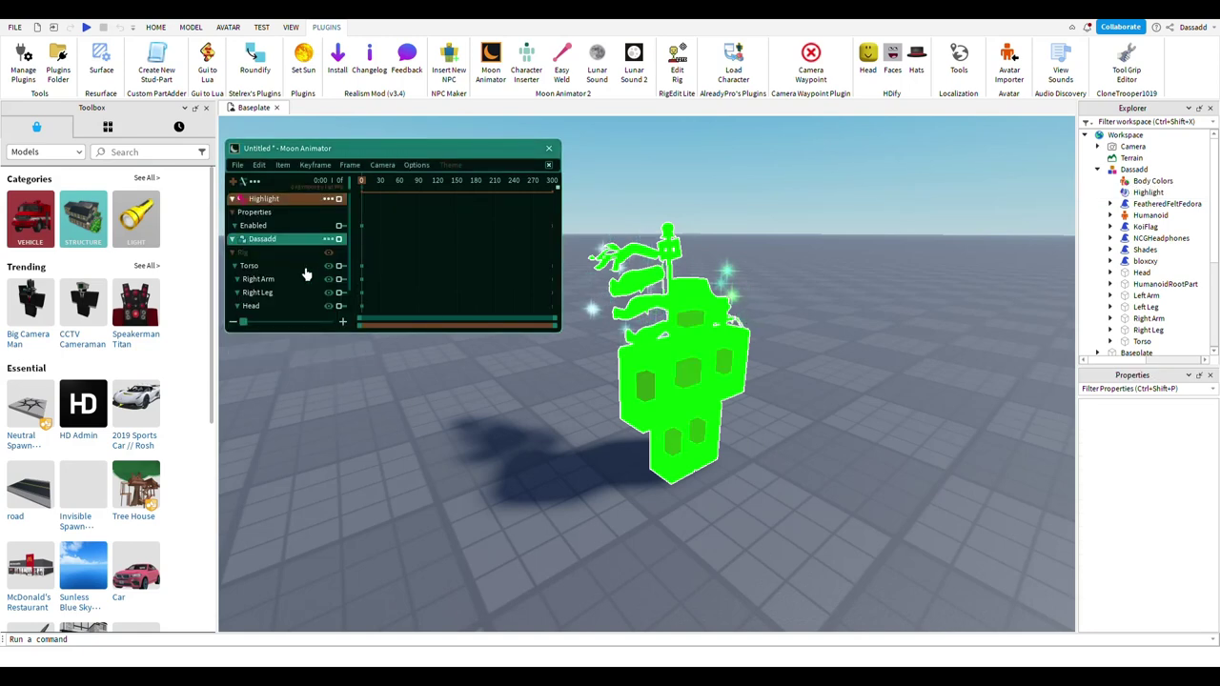
- Collapse the character model in the hierarchy and insert a ColorCorrection effect into Lighting
scroll(355, 245, down, 1)
right_drag(929, 416, 891, 406)
click(1098, 169)
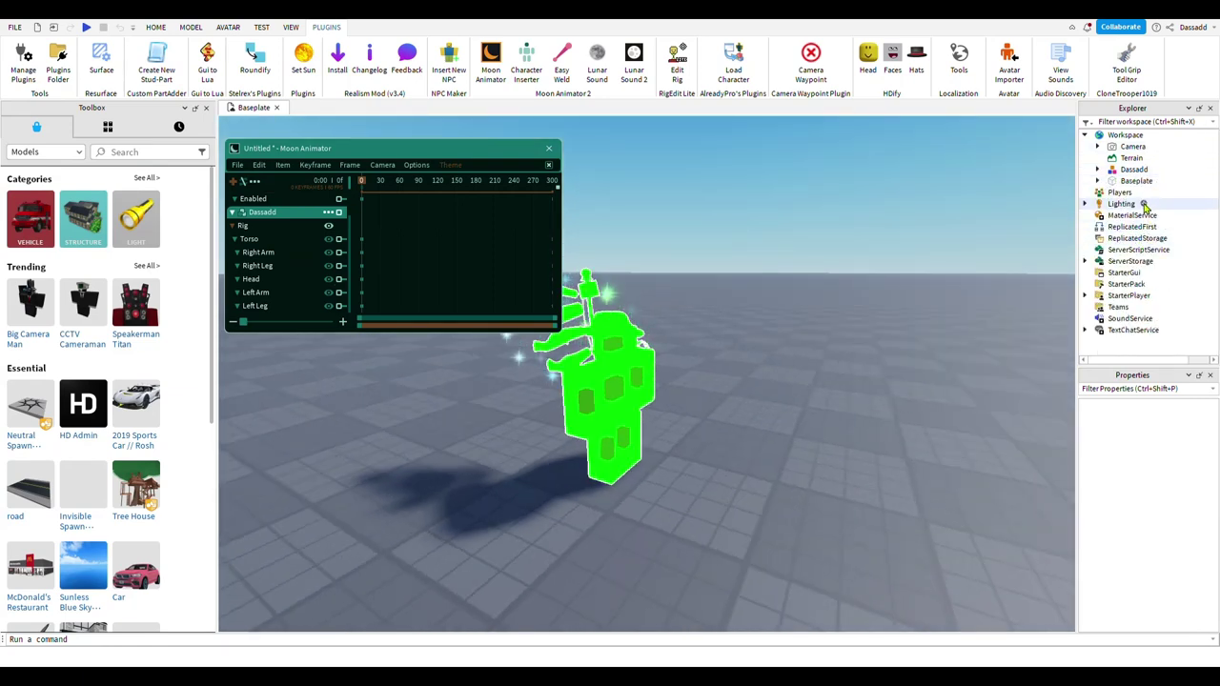
click(1085, 204)
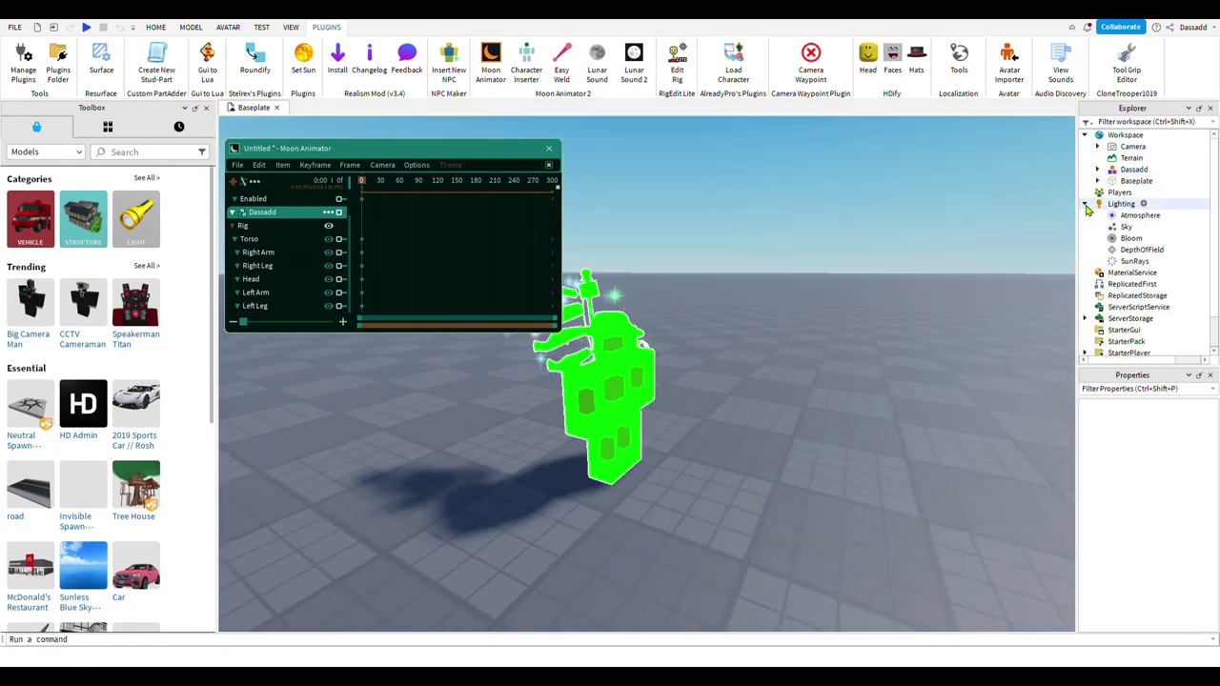
click(1142, 206)
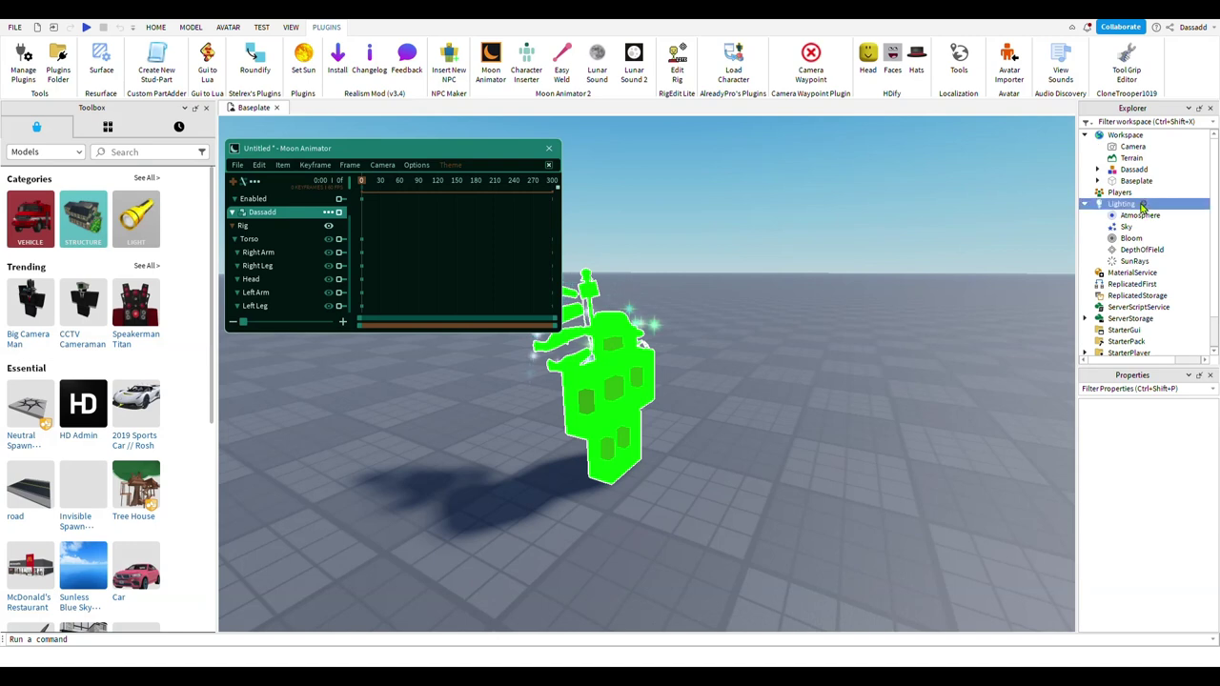
click(1141, 302)
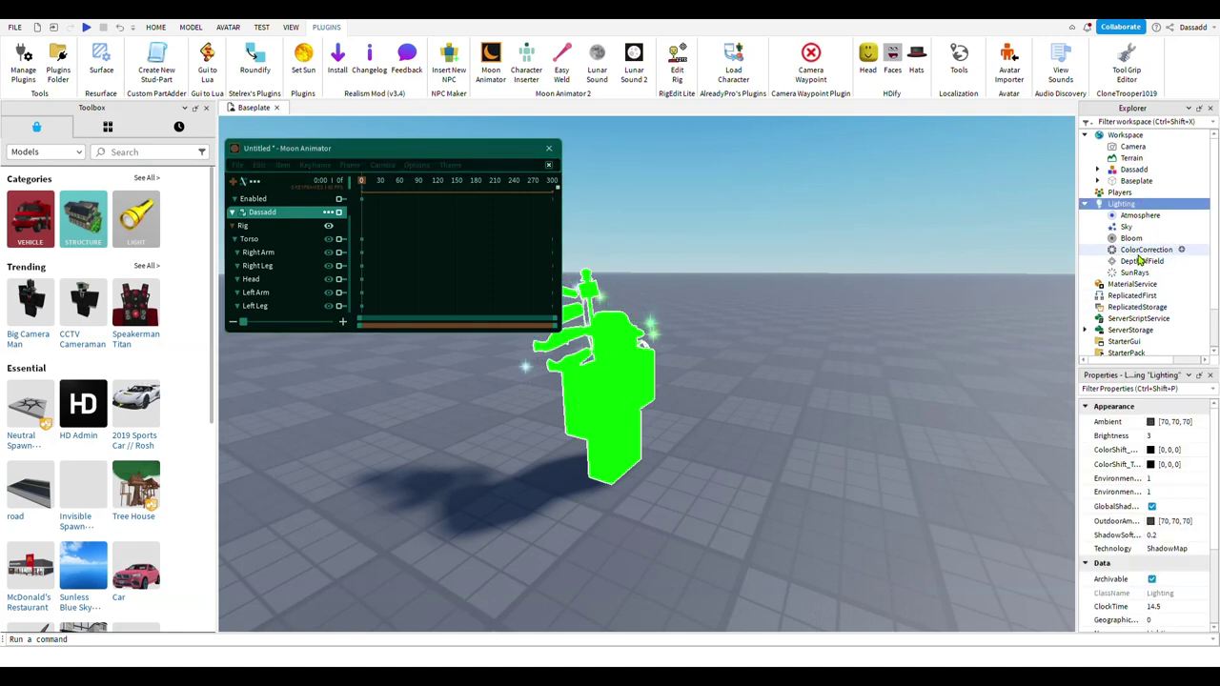
- Raise the ColorCorrection effect's Brightness to 1
click(1142, 251)
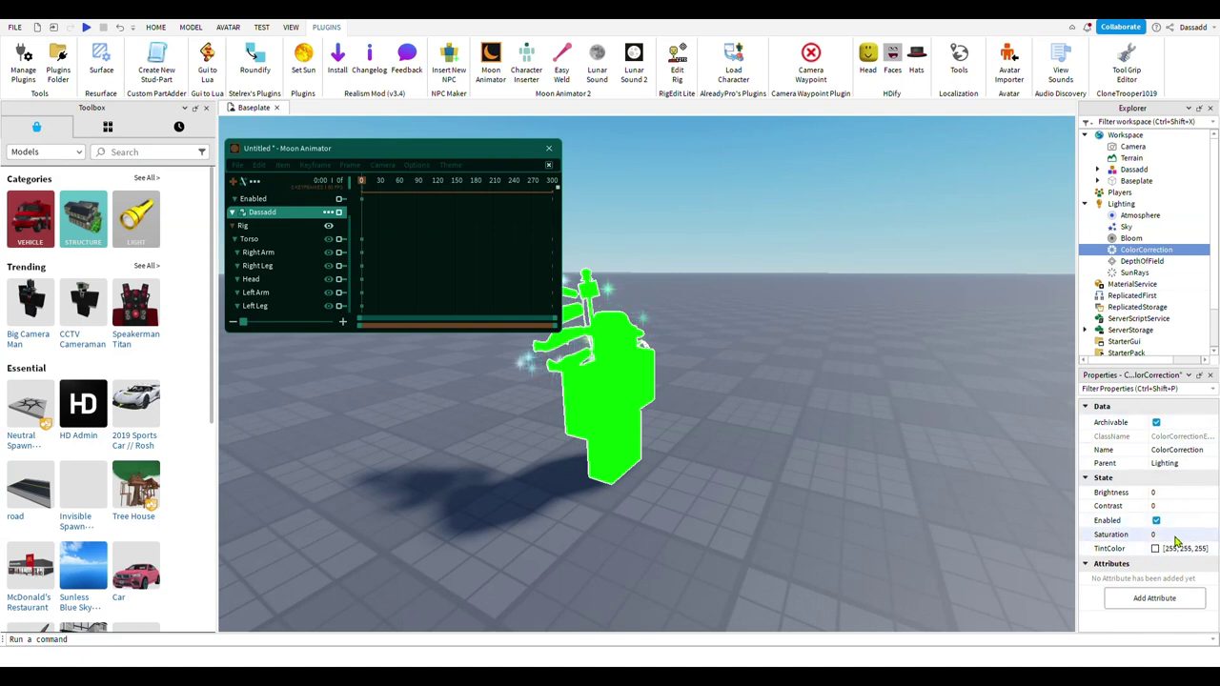
click(1159, 506)
click(1196, 495)
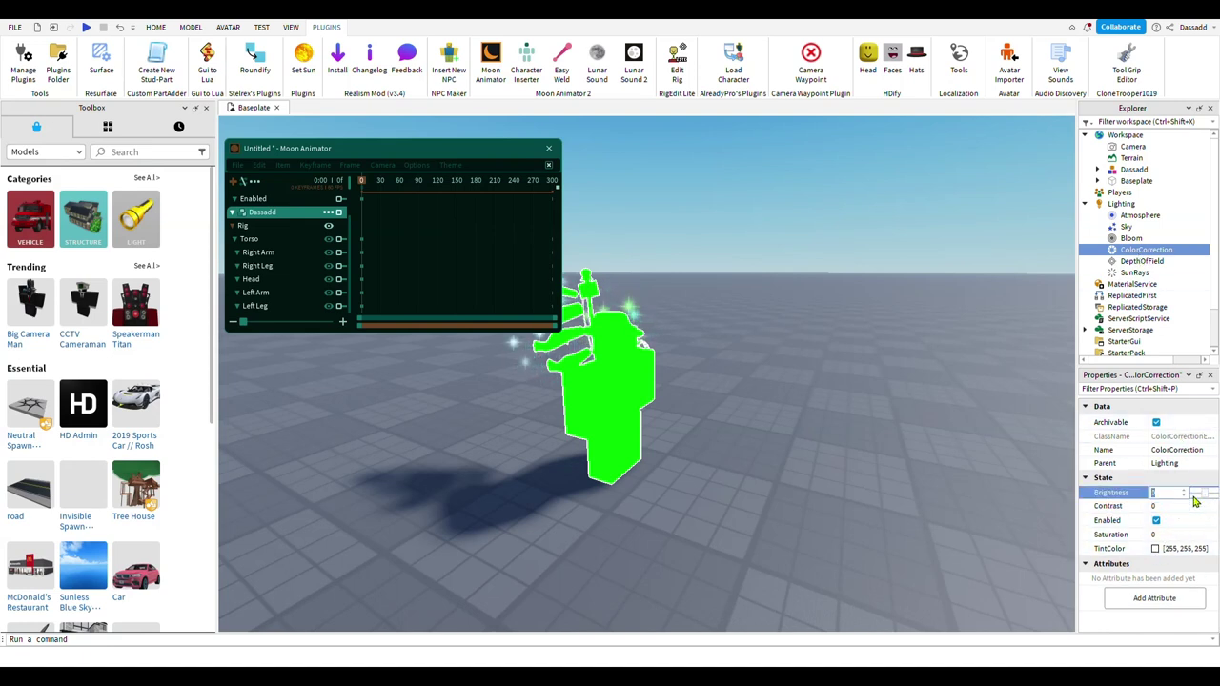
drag(1207, 499, 1217, 497)
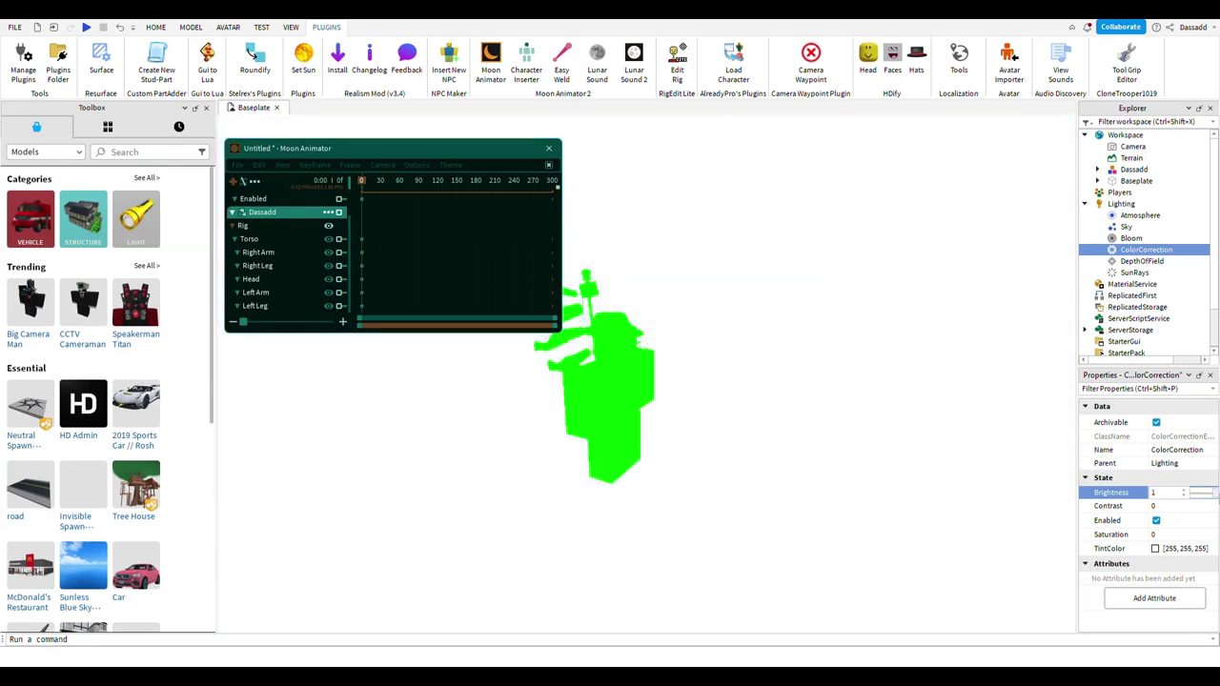
- Set the ColorCorrection effect's TintColor to black (0, 0, 0) so the surroundings are blacked out, and clear the selection
click(1157, 549)
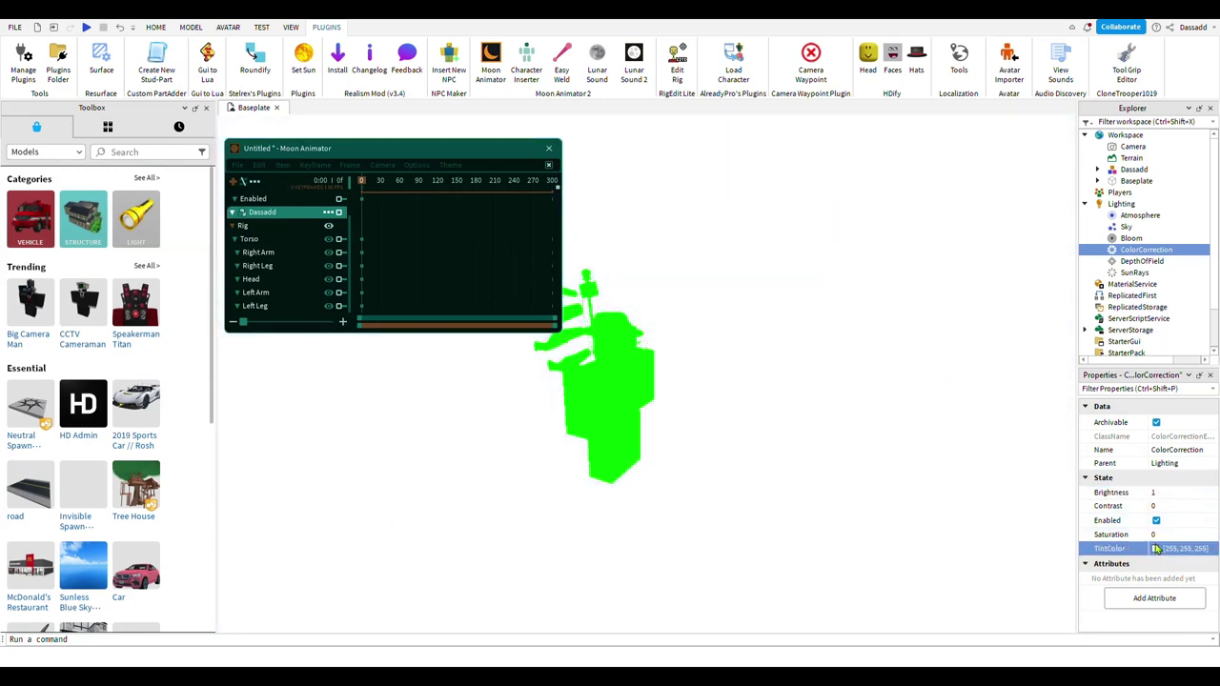
drag(759, 320, 761, 368)
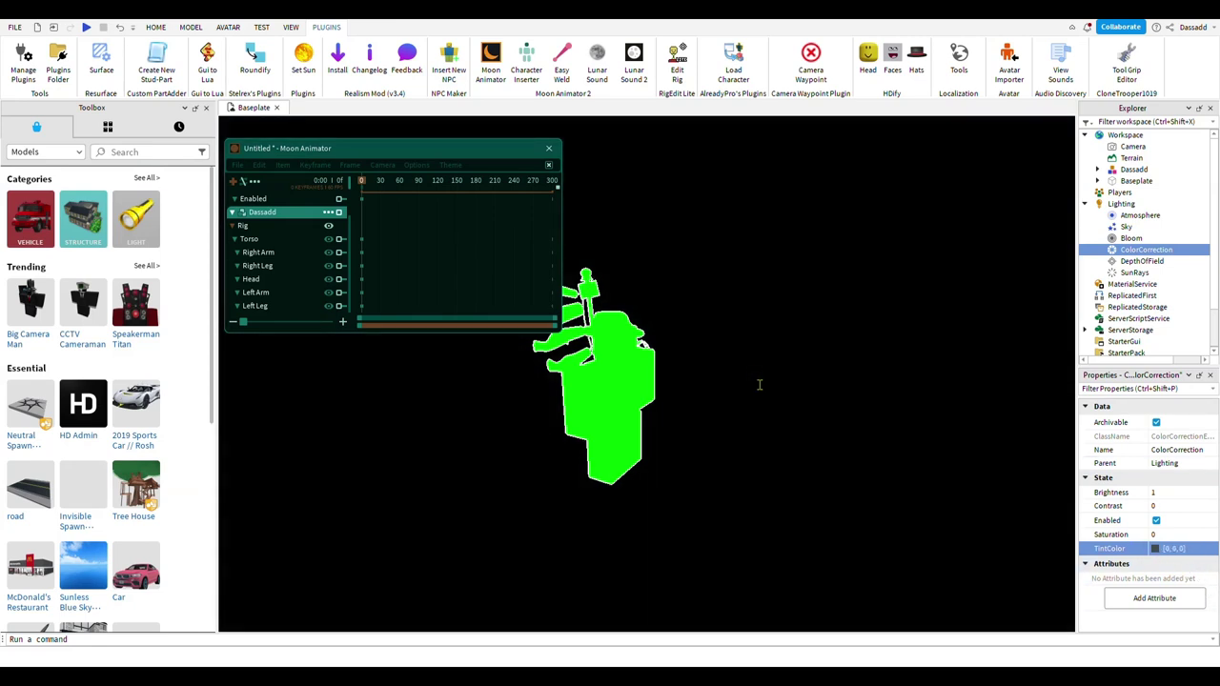
right_drag(818, 425, 830, 421)
- Add the ColorCorrection effect to the Moon Animator timeline as an item with the Enabled property
click(255, 206)
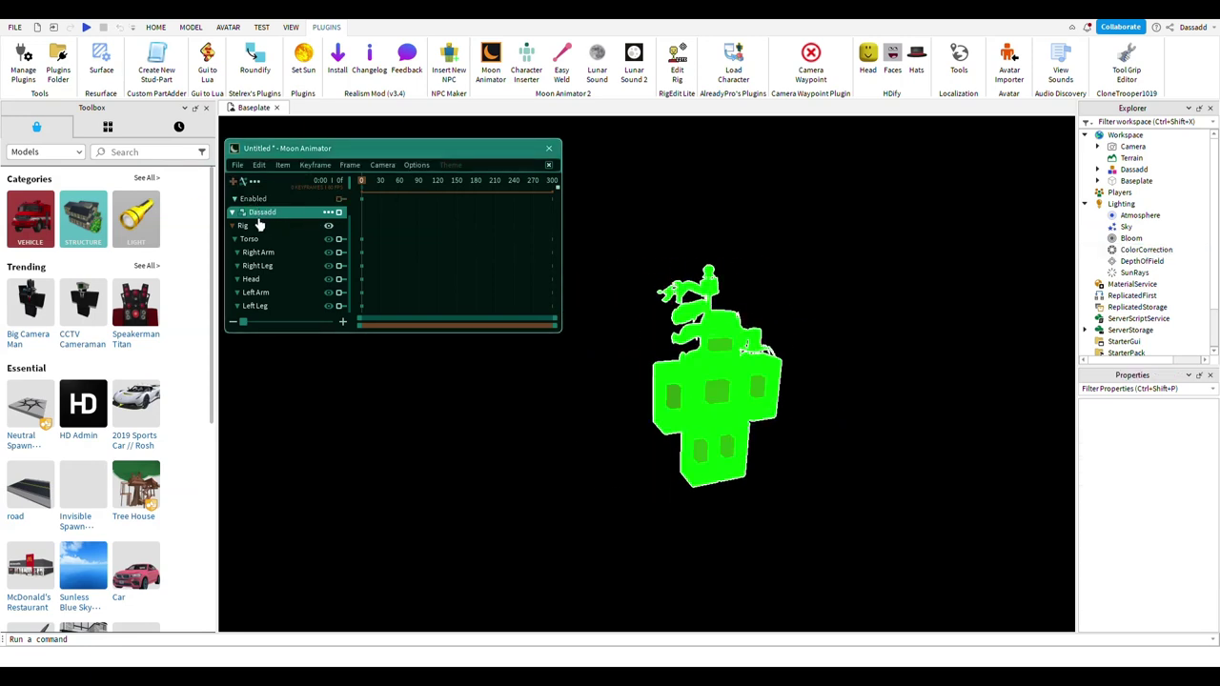
click(234, 181)
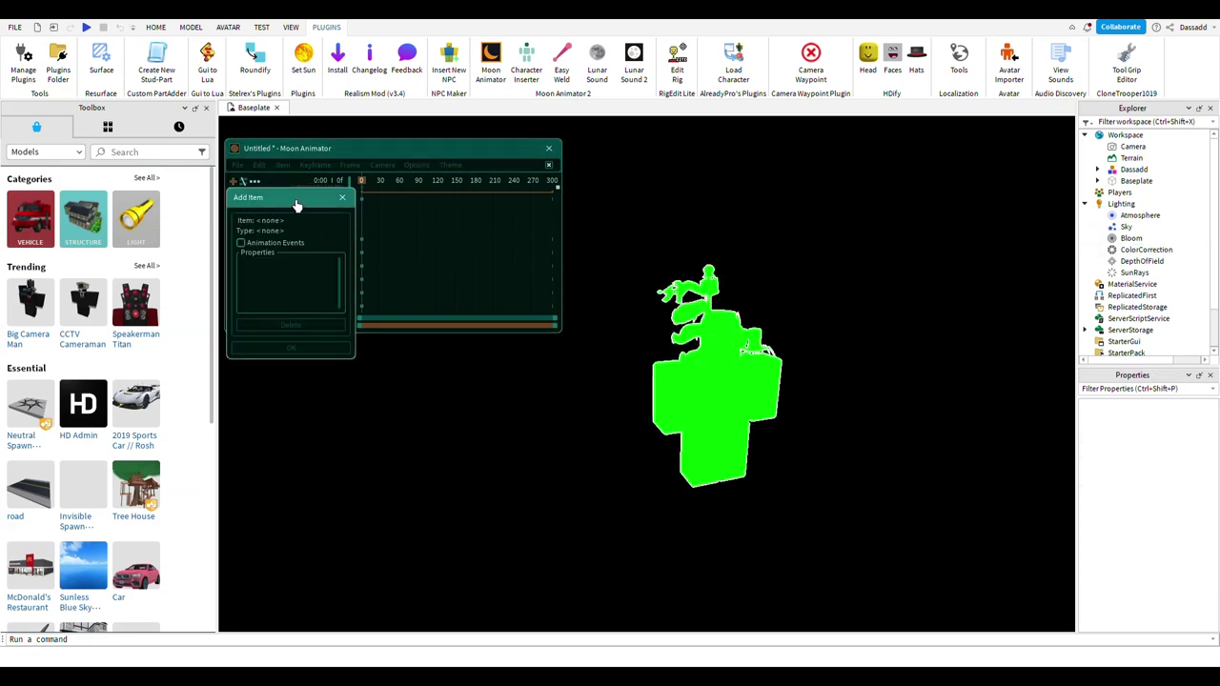
click(1147, 250)
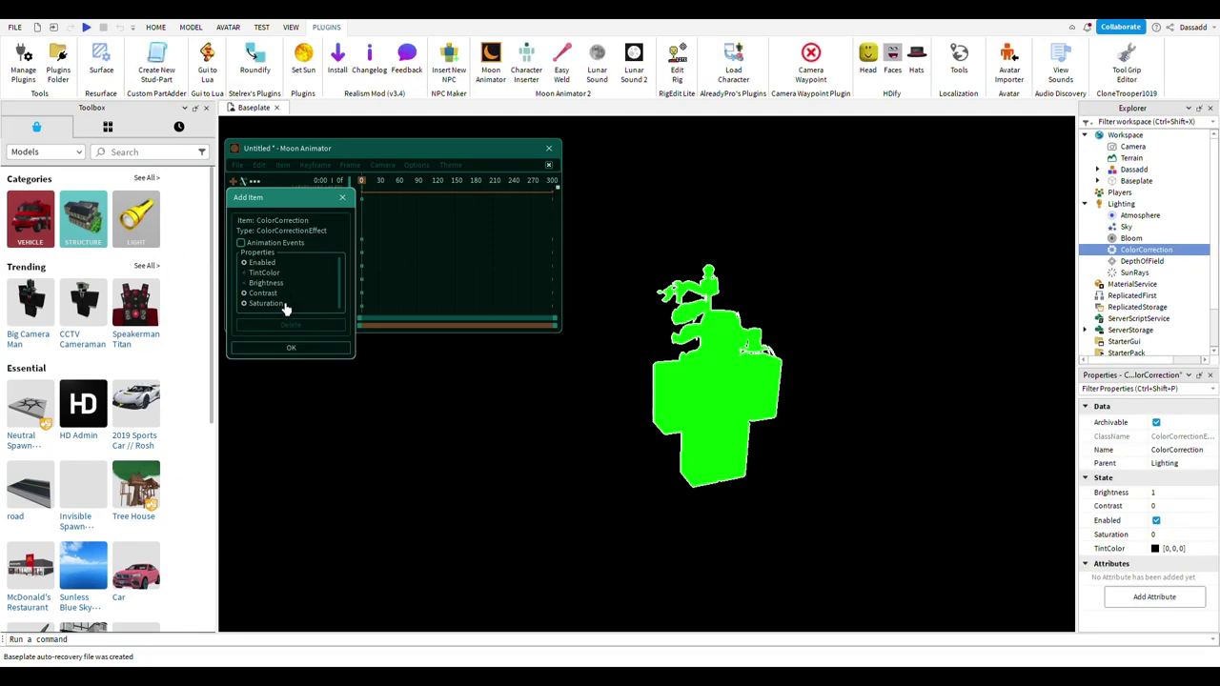
click(307, 349)
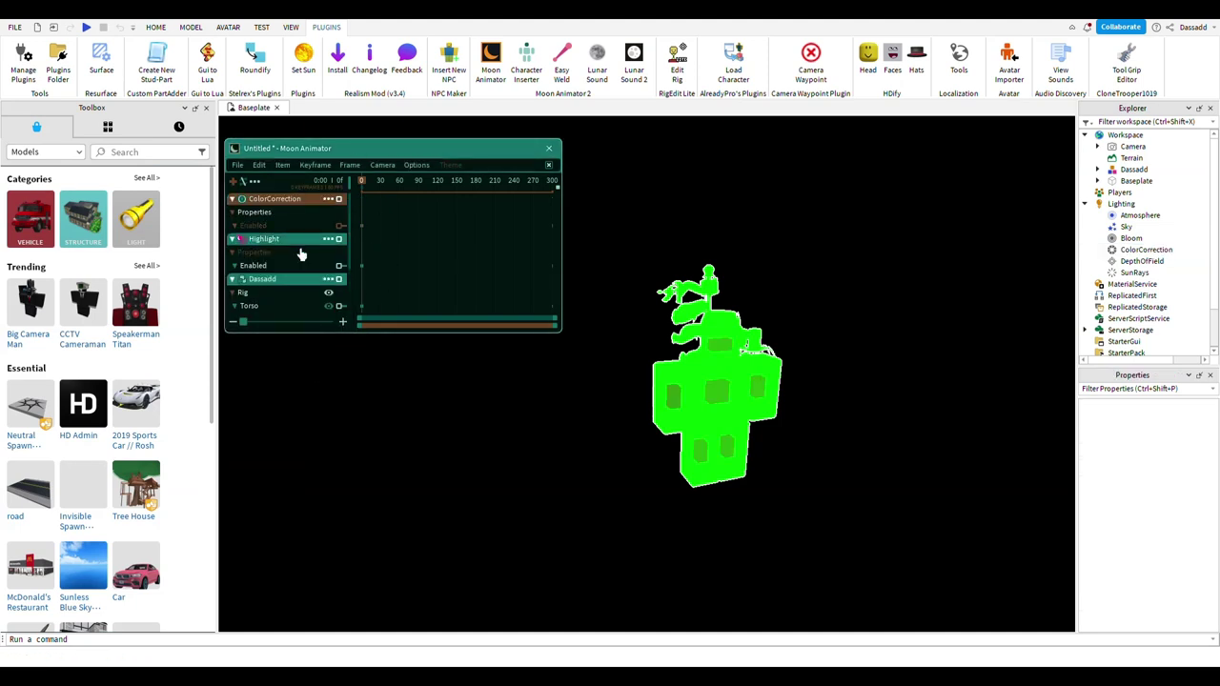
- Add Enabled keyframes at frame 0 for both the ColorCorrection and Highlight items
key(equal)
click(303, 268)
key(equal)
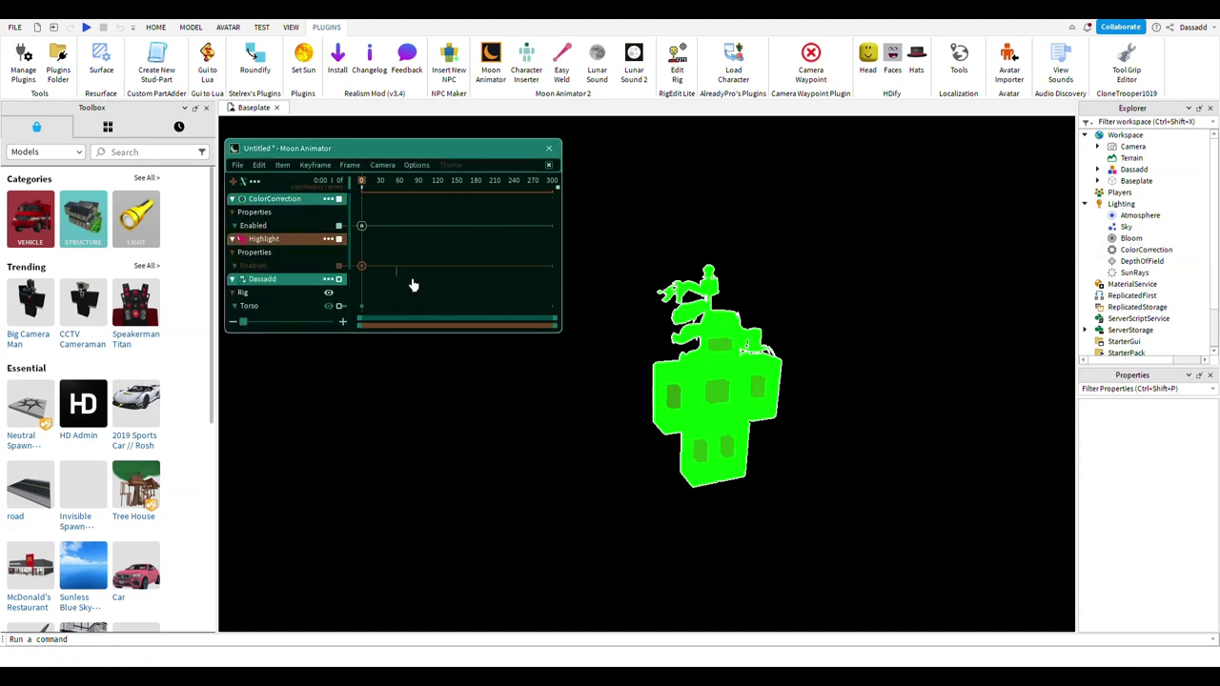
- Set the frame 0 Enabled keyframes of ColorCorrection and Highlight to false so both effects start switched off
click(377, 228)
key(7)
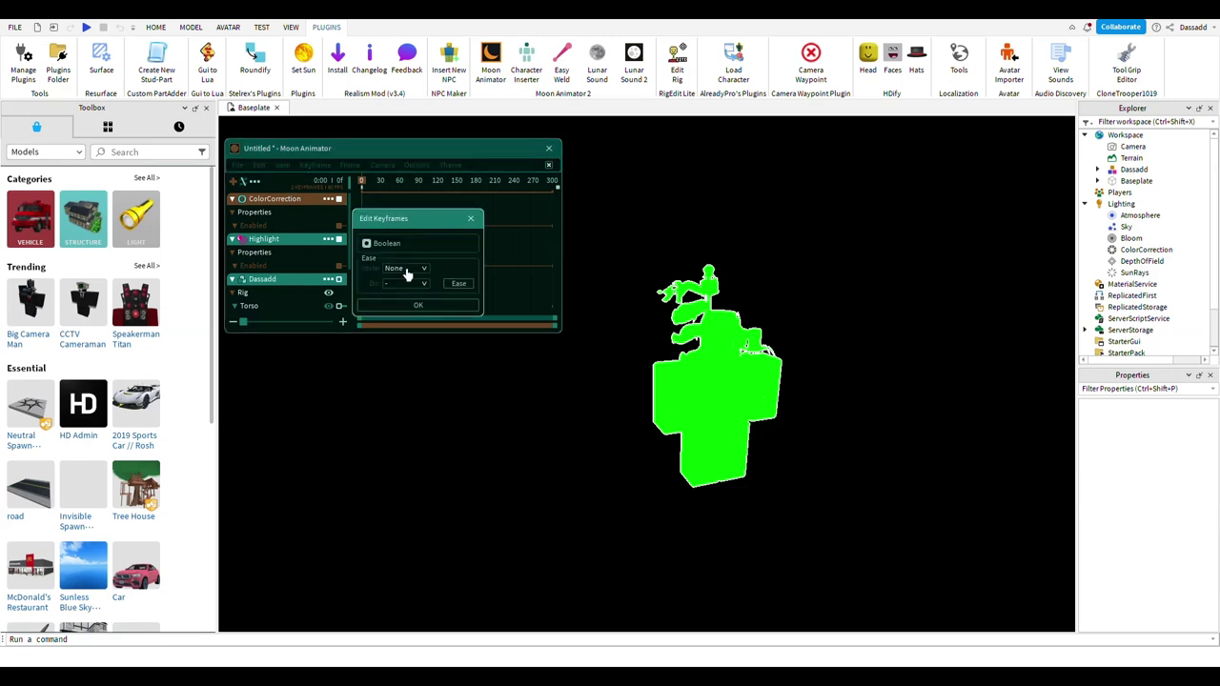
click(425, 304)
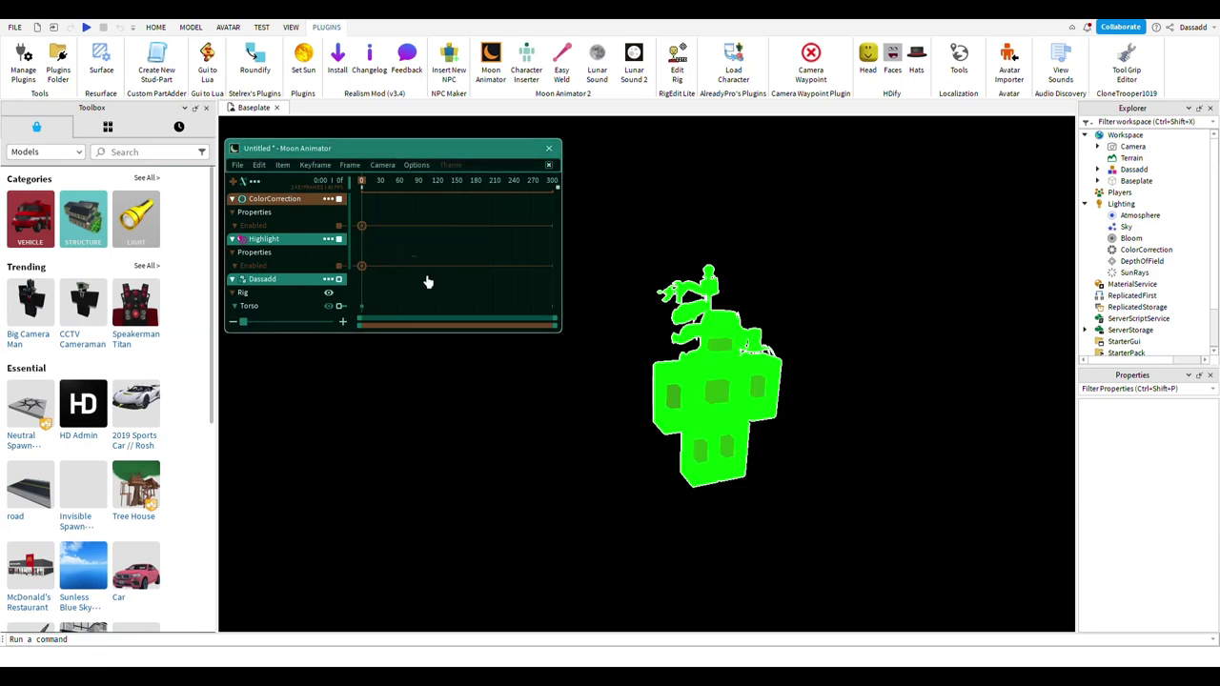
drag(419, 257, 354, 201)
double_click(391, 297)
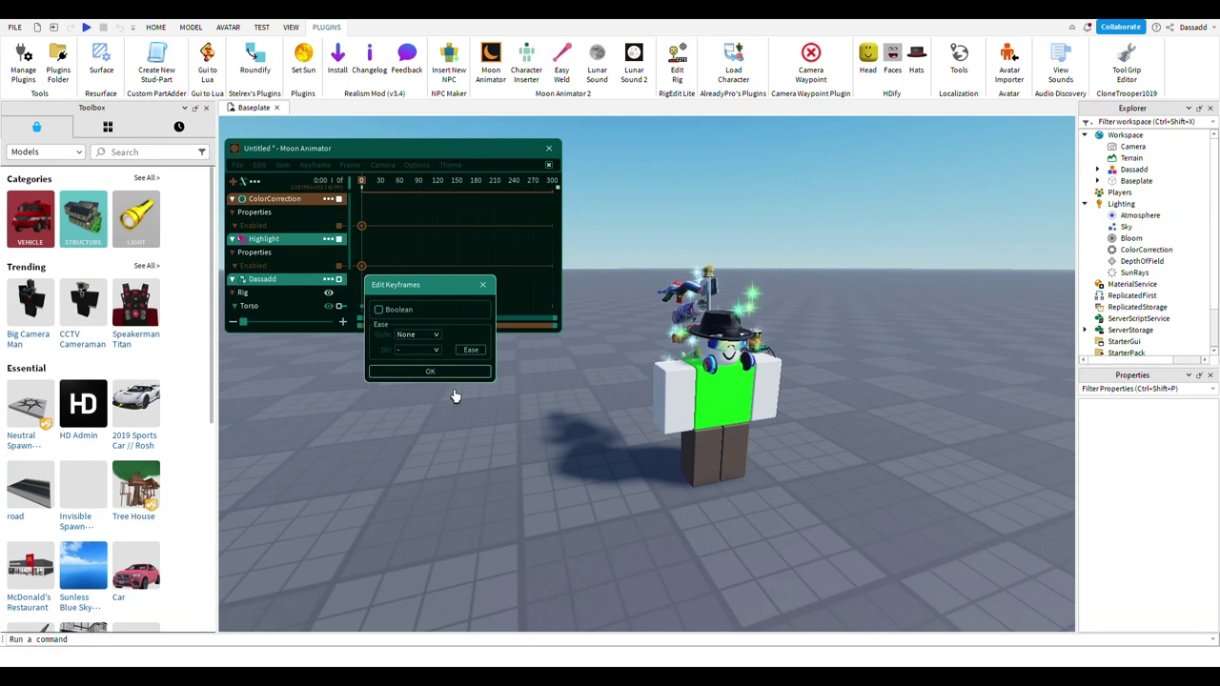
click(439, 371)
- Pose the rig's torso and both legs at frame 0 into a turned stance using rotation
scroll(667, 457, up, 2)
scroll(198, 204, down, 1)
scroll(349, 264, down, 3)
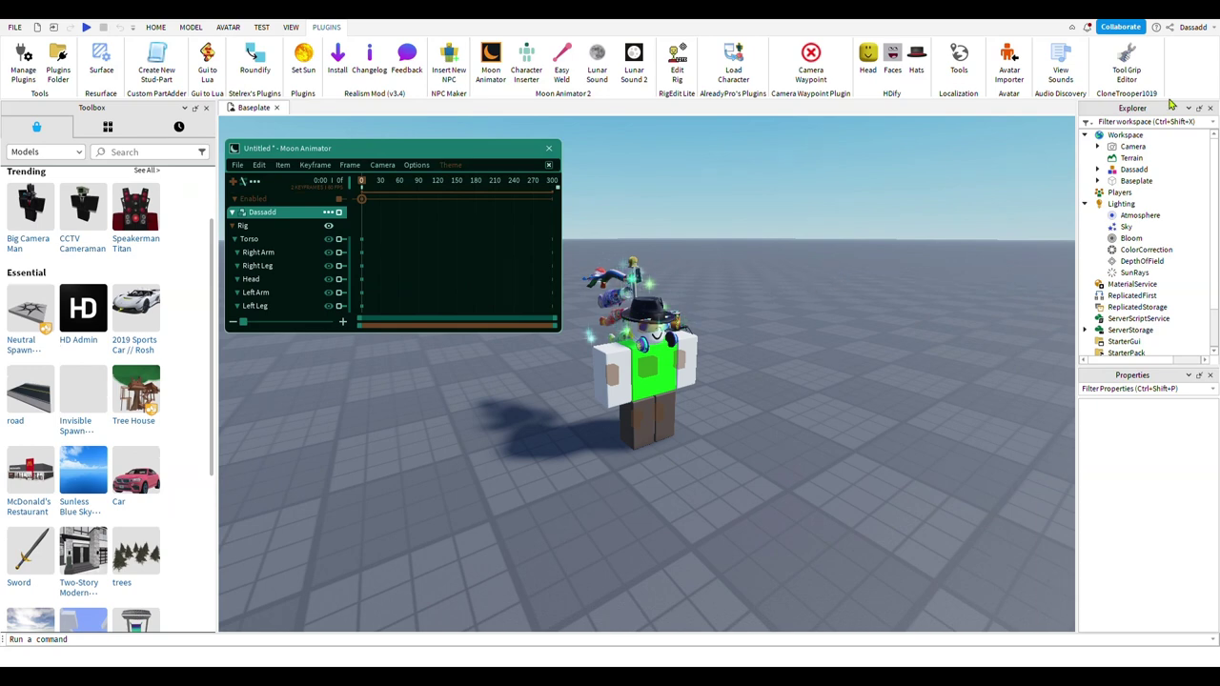
click(277, 213)
click(643, 305)
click(588, 391)
drag(667, 429, 692, 428)
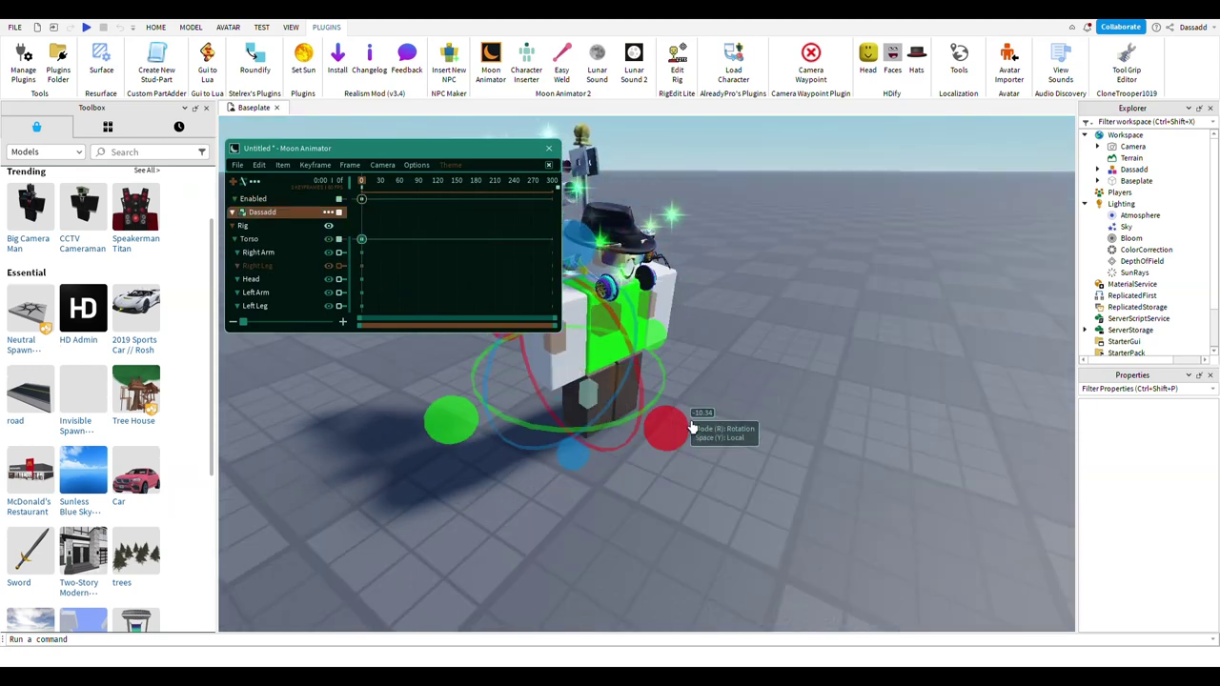
click(722, 400)
key(r)
drag(688, 366, 705, 401)
right_drag(703, 400, 660, 367)
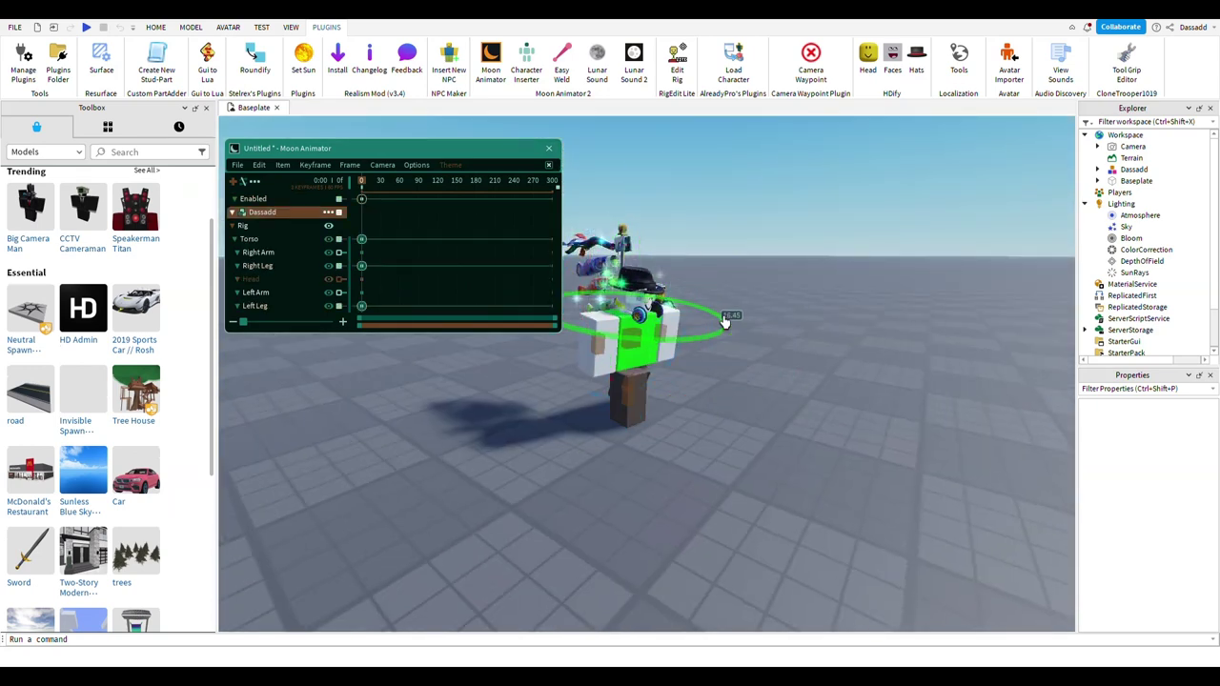
- Rotate the rig's head and right arm at frame 0 to continue the starting pose
drag(725, 322, 713, 330)
click(650, 287)
click(669, 329)
key(r)
drag(705, 280, 699, 387)
right_drag(700, 387, 661, 477)
click(662, 482)
key(r)
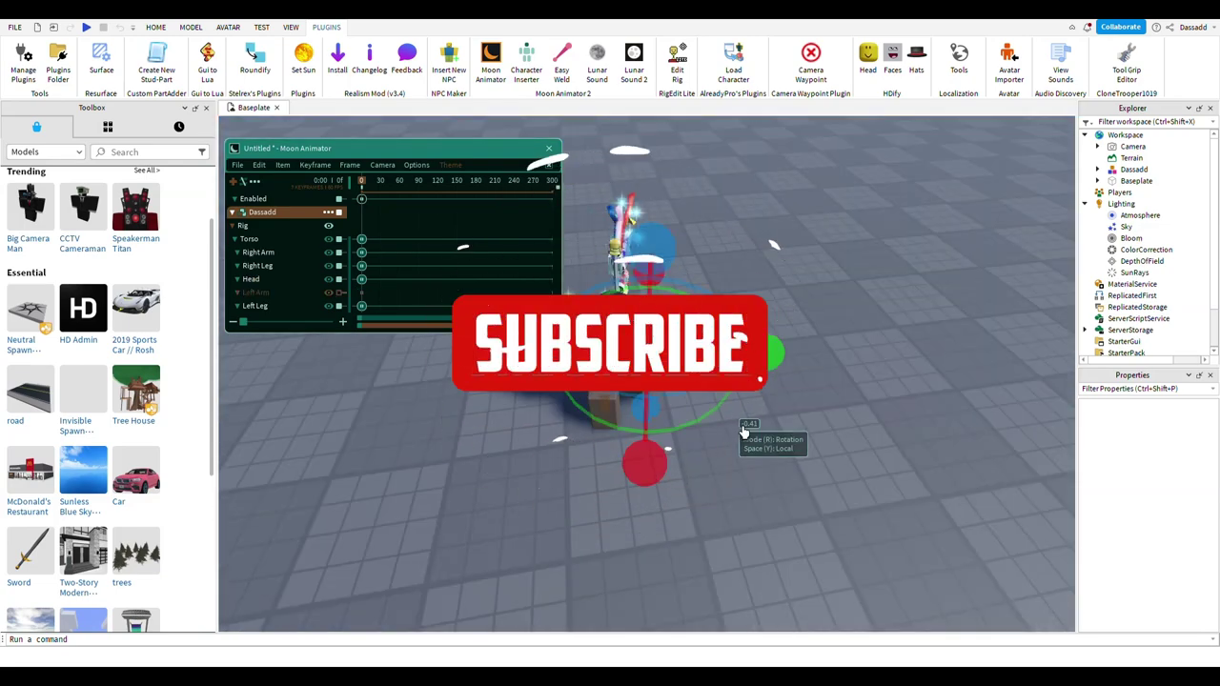
- Rotate the rig's left arm at frame 0 to raise it away from the body
right_drag(744, 432, 789, 431)
drag(792, 430, 805, 441)
right_drag(806, 442, 858, 371)
key(r)
drag(862, 370, 891, 390)
right_drag(891, 390, 858, 362)
- Pose the right arm at frame 19 and shift that keyframe slightly earlier on the timeline
click(374, 182)
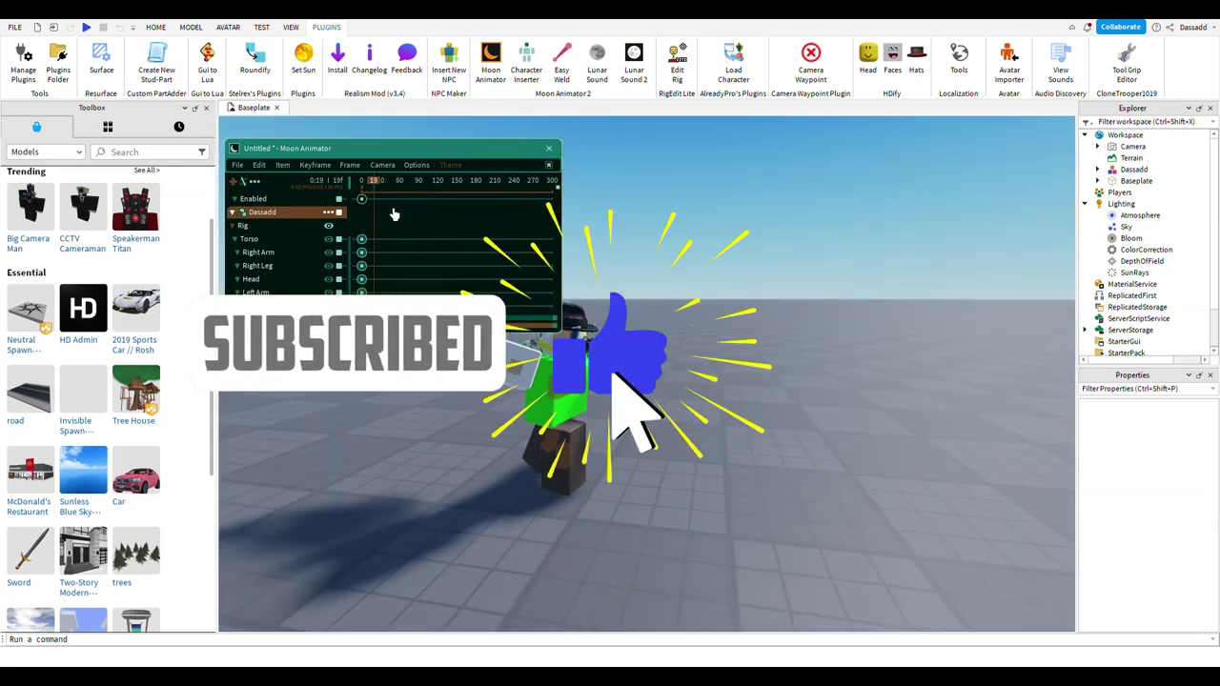
right_drag(706, 381, 762, 410)
click(722, 382)
drag(753, 391, 777, 409)
drag(374, 253, 371, 253)
- Move and rotate the right arm forward at frame 39 to form the next pose of the punch
click(387, 181)
drag(710, 381, 657, 389)
right_drag(658, 389, 762, 419)
drag(828, 334, 854, 353)
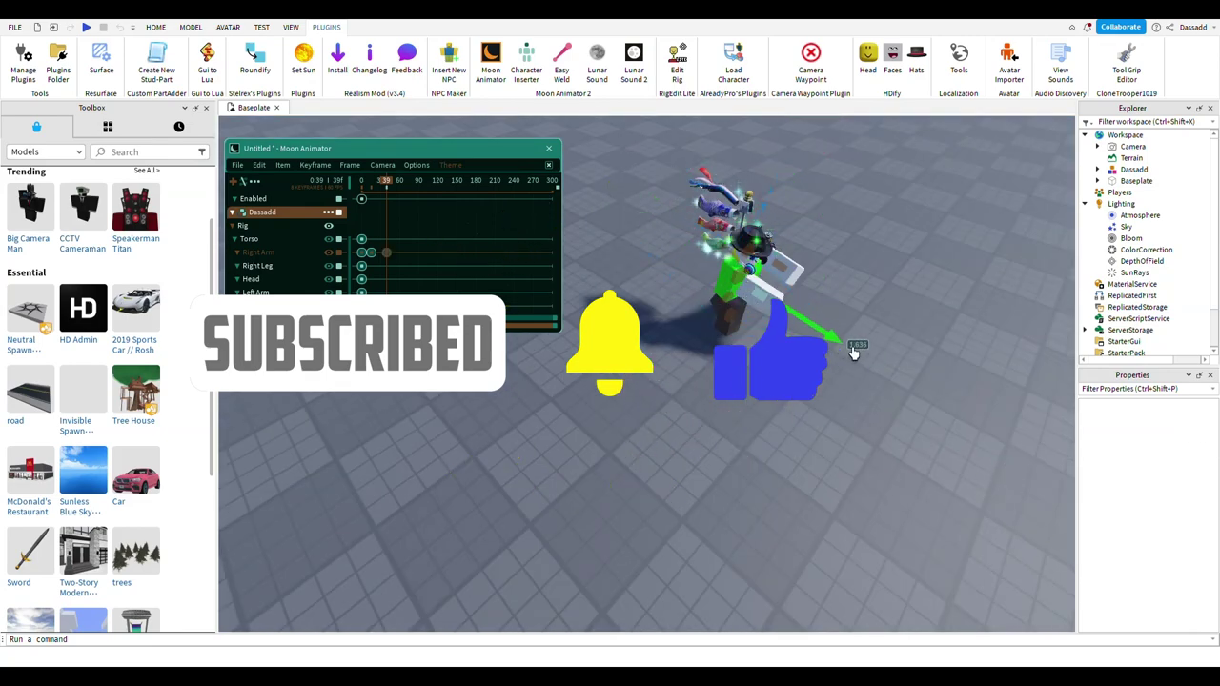
right_drag(855, 353, 762, 276)
key(r)
drag(673, 177, 686, 188)
right_drag(686, 189, 734, 314)
drag(750, 395, 779, 425)
- Add a further right arm pose shortly after frame 39 and move the right arm keyframes closer together
click(392, 181)
drag(725, 315, 703, 276)
right_drag(744, 286, 873, 320)
drag(392, 253, 383, 252)
- Play back the arm animation to check its timing and motion
key(space)
right_drag(880, 283, 894, 286)
key(space)
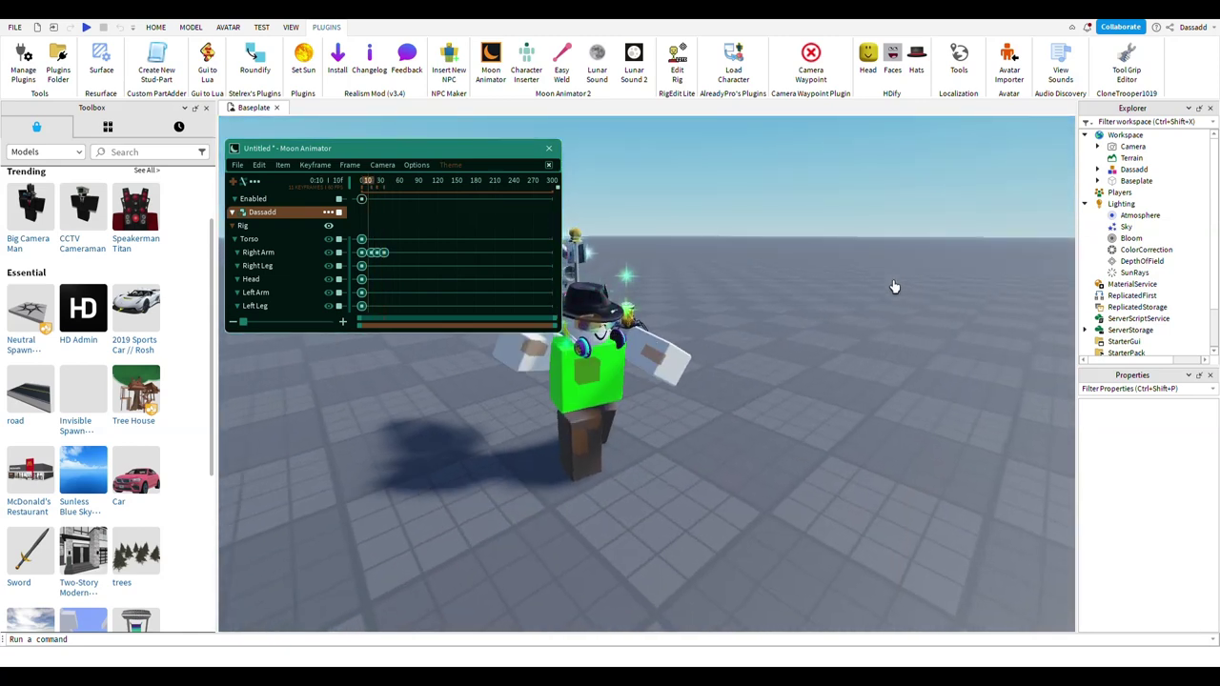
right_drag(859, 323, 859, 322)
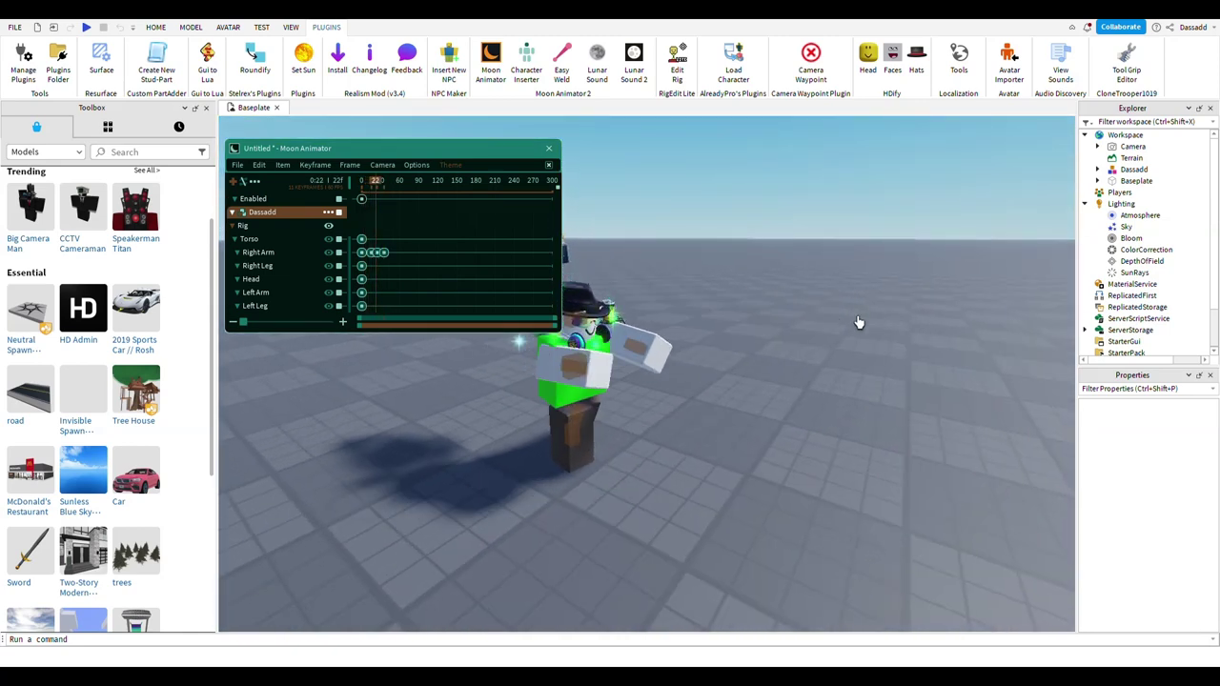
key(space)
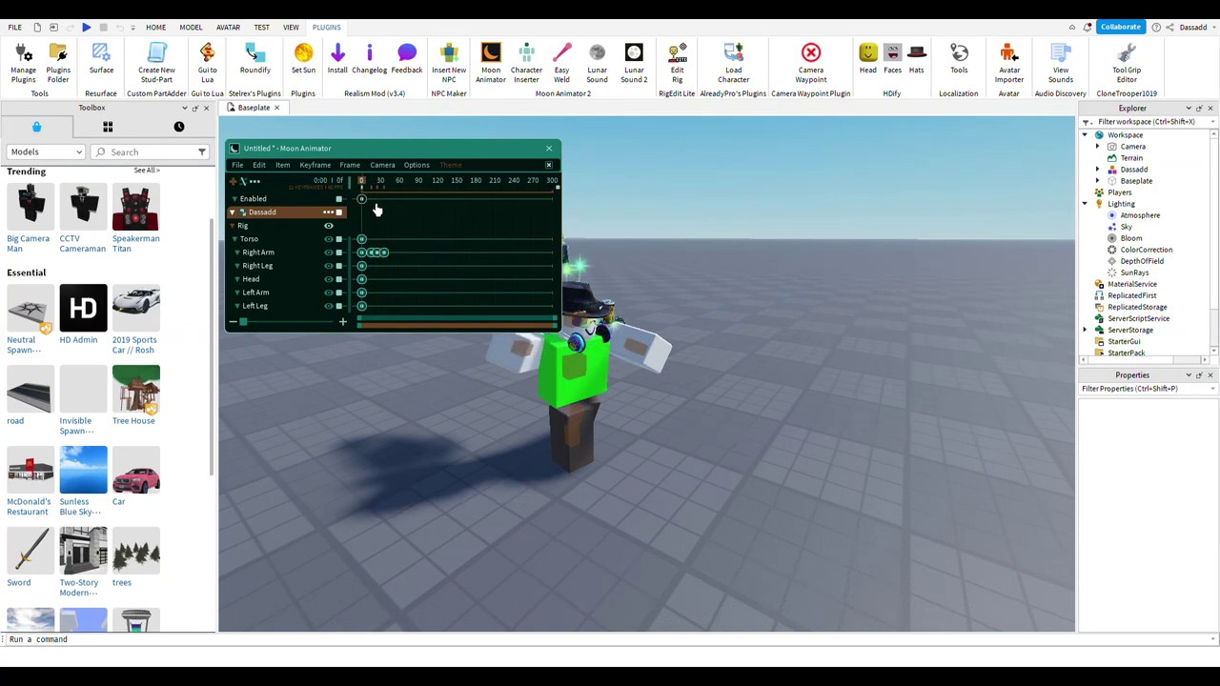
- Add Enabled keyframes for Highlight and ColorCorrection at frame 23, where the arm swings forward
scroll(265, 250, up, 3)
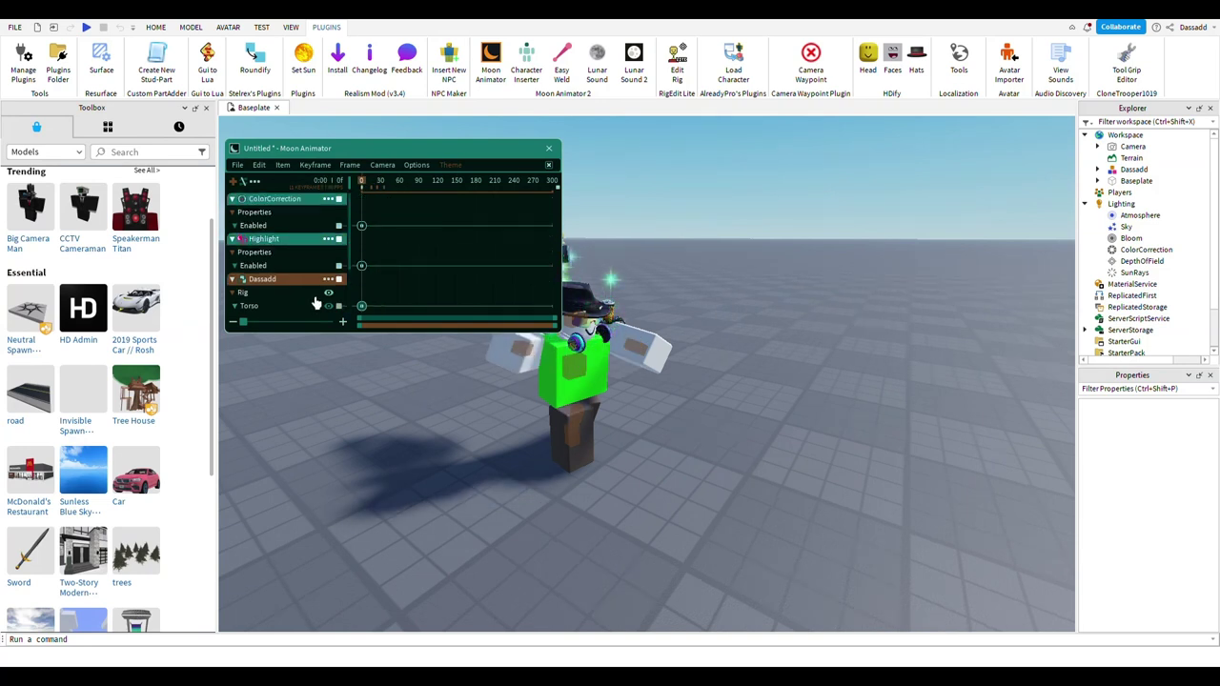
key(space)
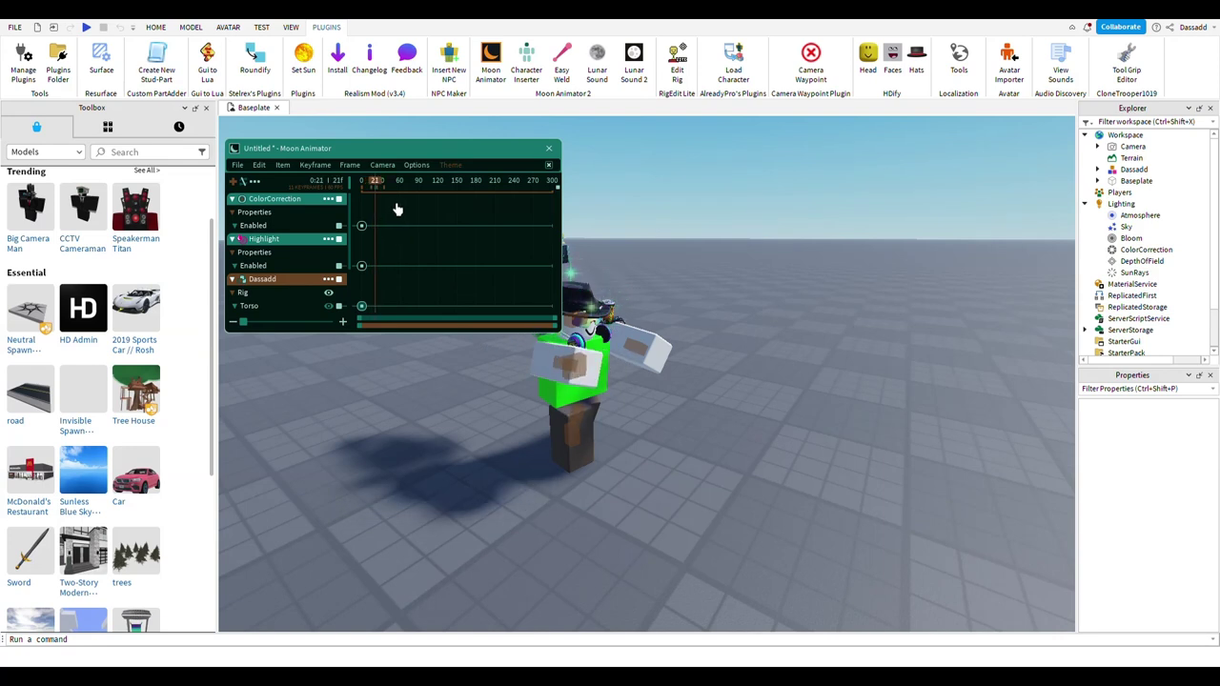
click(305, 268)
key(plus)
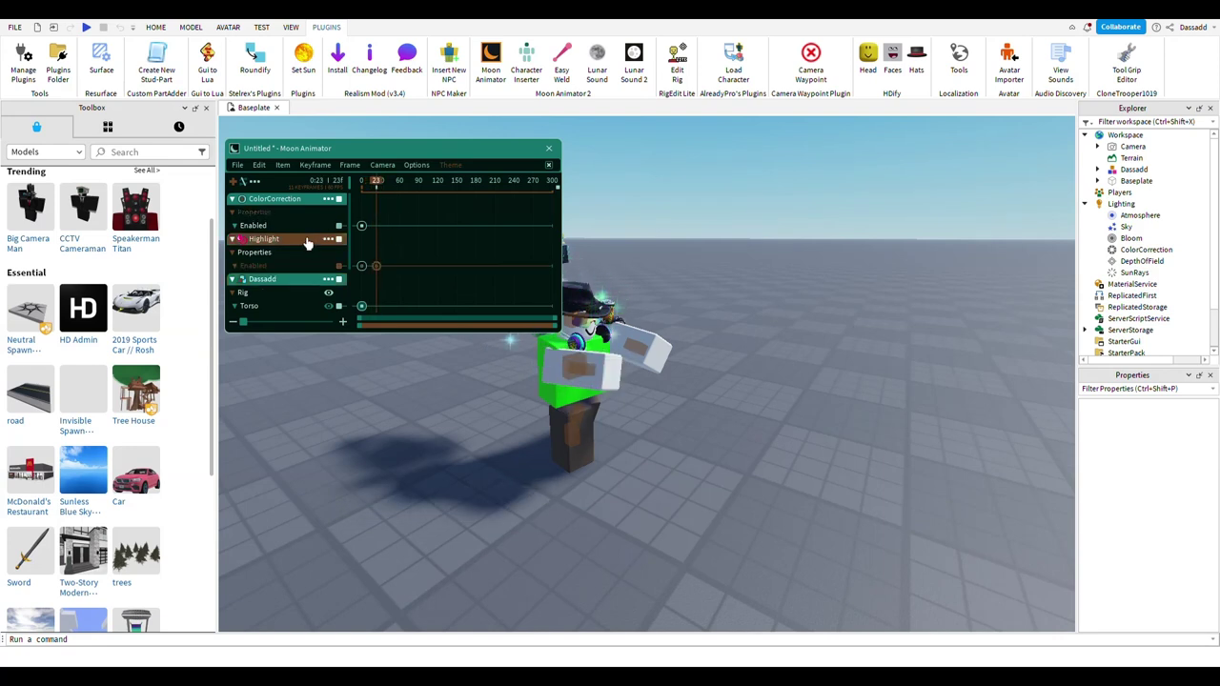
click(298, 229)
- Set the frame 23 Enabled keyframes of ColorCorrection and Highlight to true
drag(404, 284, 372, 222)
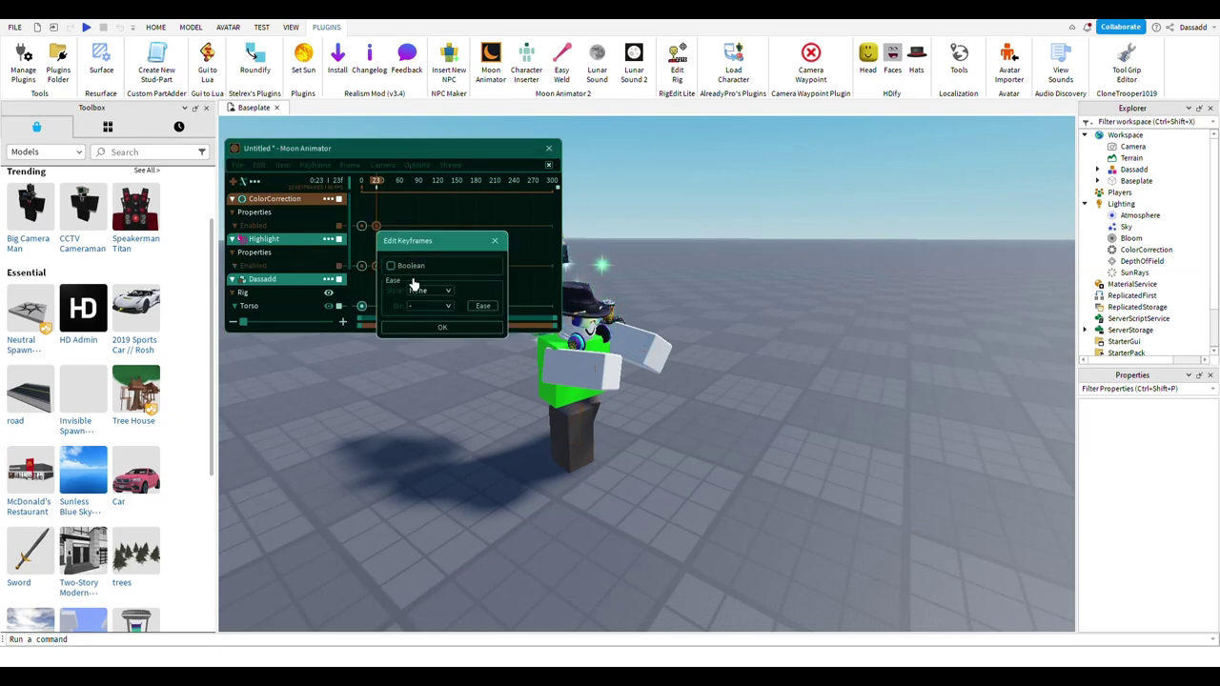
click(411, 267)
click(442, 328)
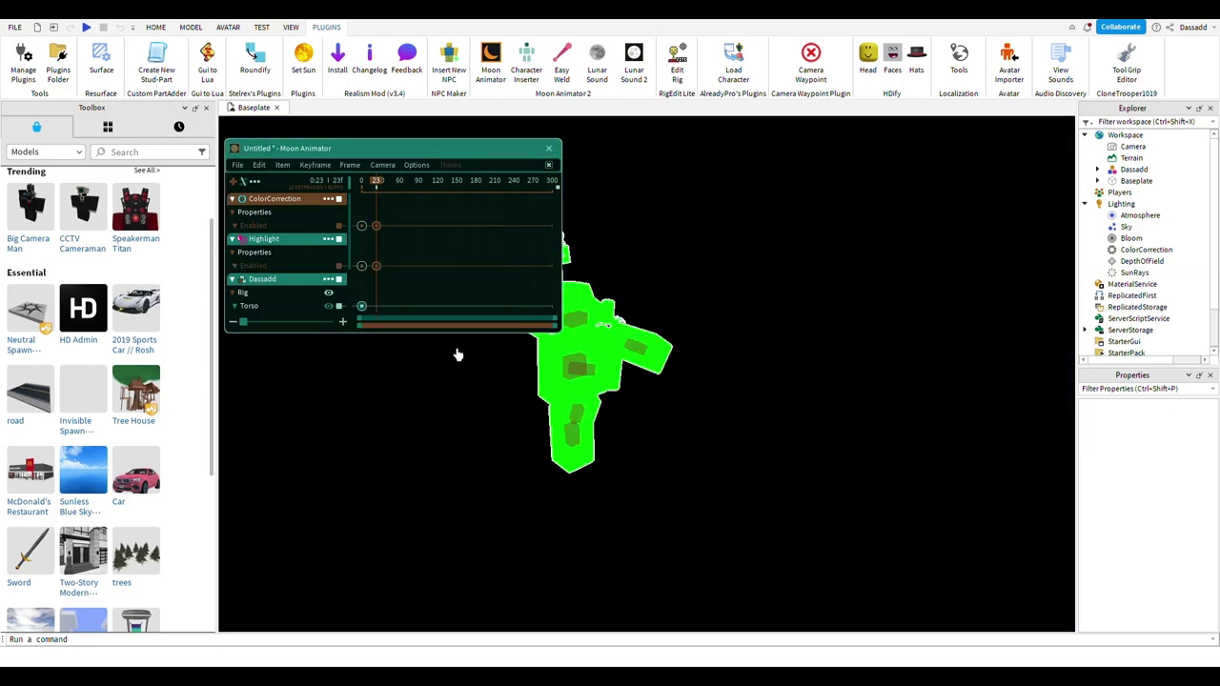
- Step through the frames around frame 24 to check the impact effect, and return to frame 0
mouse_move(393, 201)
mouse_down()
mouse_move(416, 214)
mouse_move(396, 215)
mouse_up()
key(Right)
key(Right)
key(Right)
key(Right)
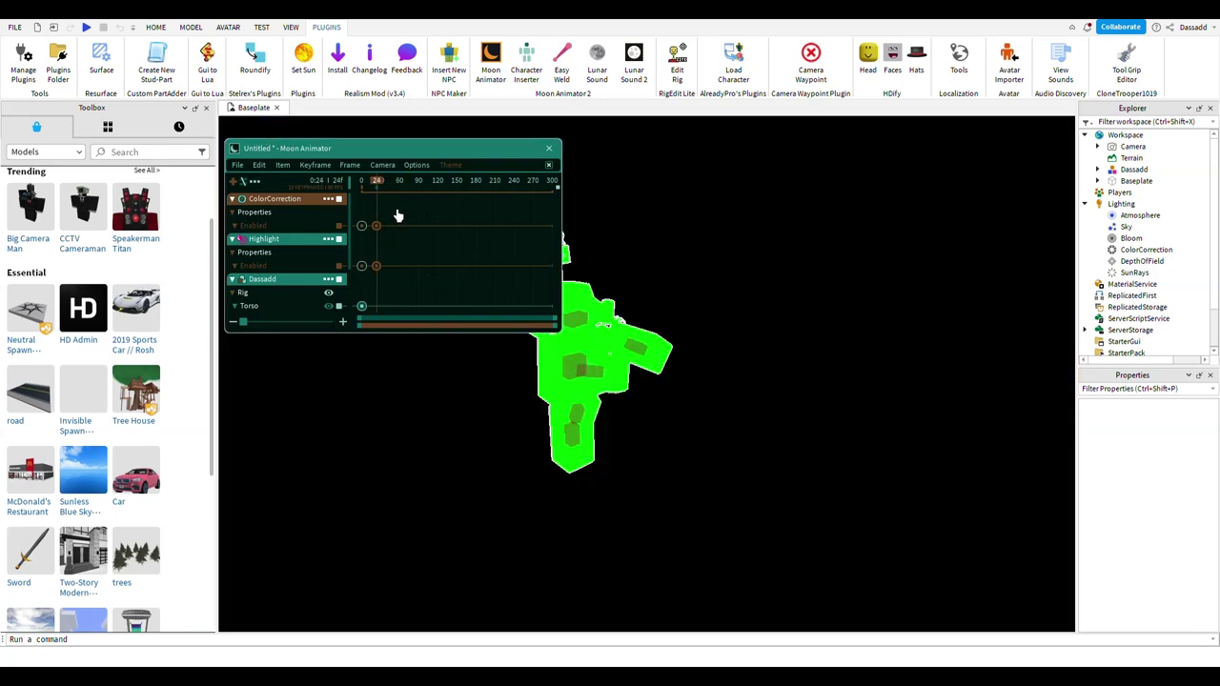
key(Home)
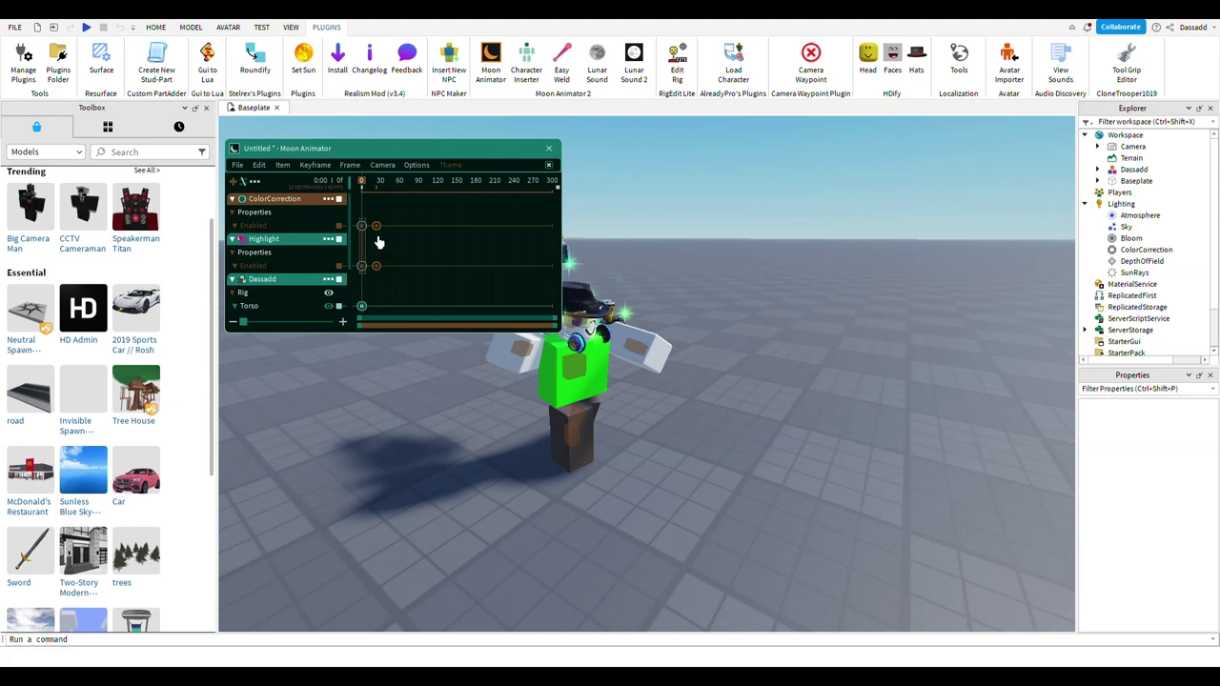
- Copy the frame 0 Enabled keyframes of both effects and paste them between frames 30 and 60 to switch the effects off
click(378, 242)
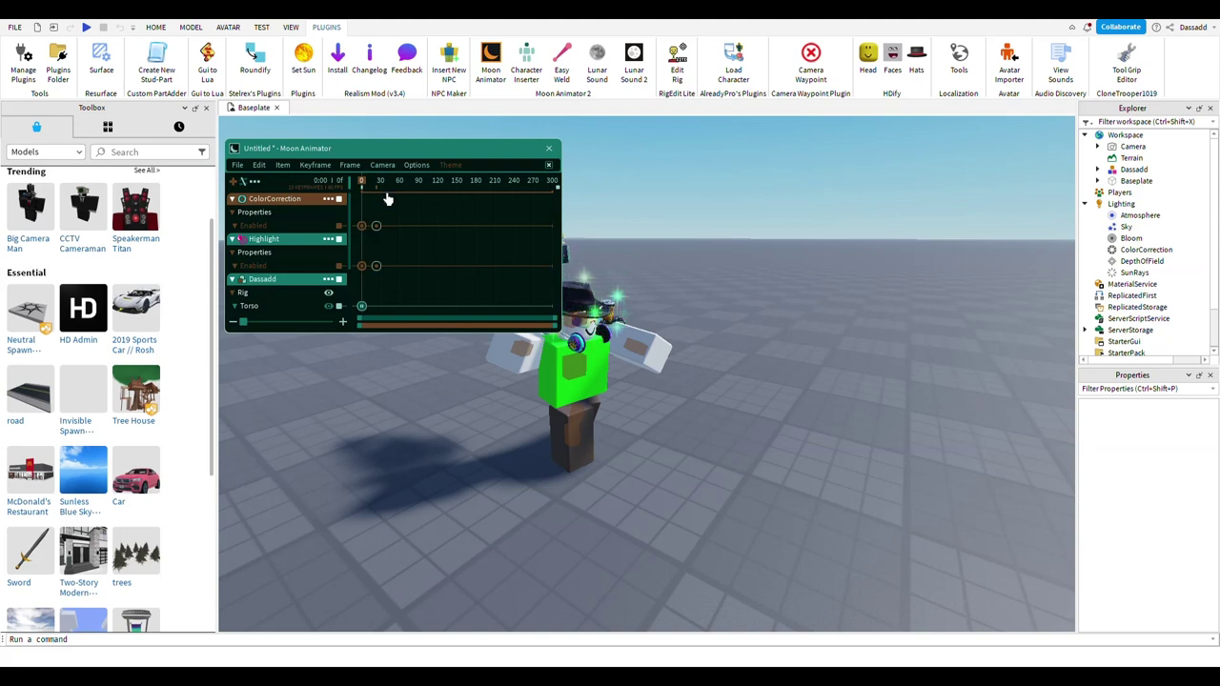
key(space)
drag(408, 213, 364, 208)
key(ctrl+v)
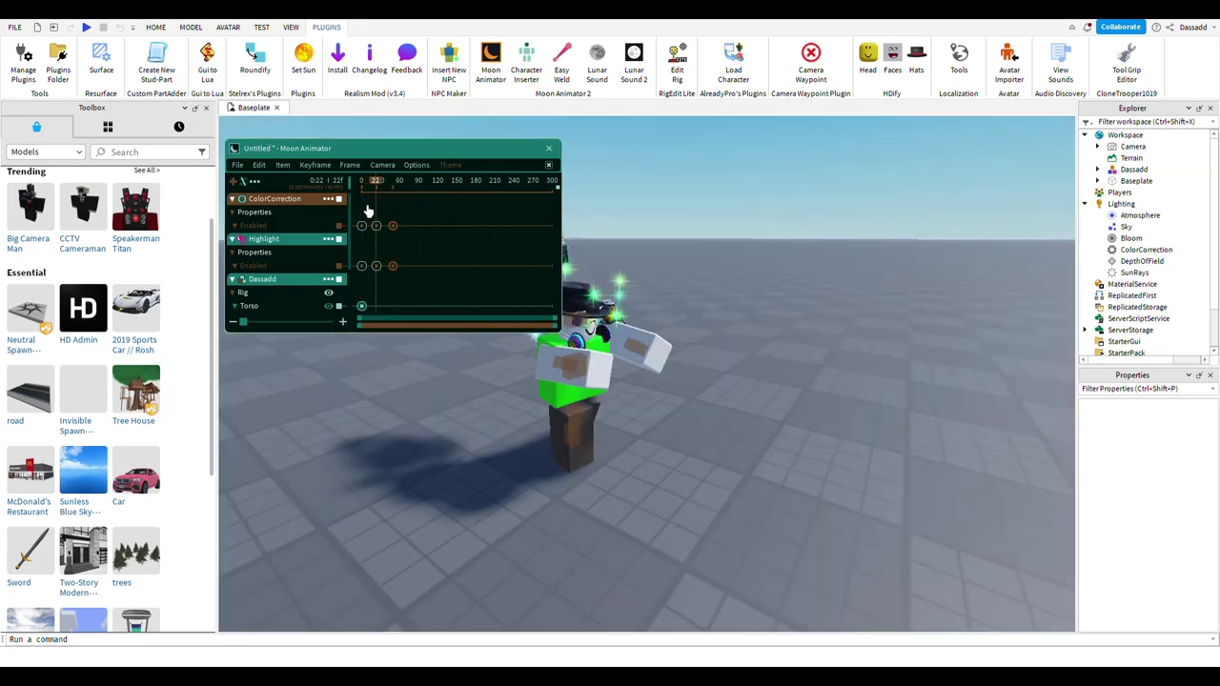
- Move the pasted Enabled keyframes of both effects earlier, to about frame 37, and play back the animation to check the timing
key(space)
drag(414, 252, 404, 253)
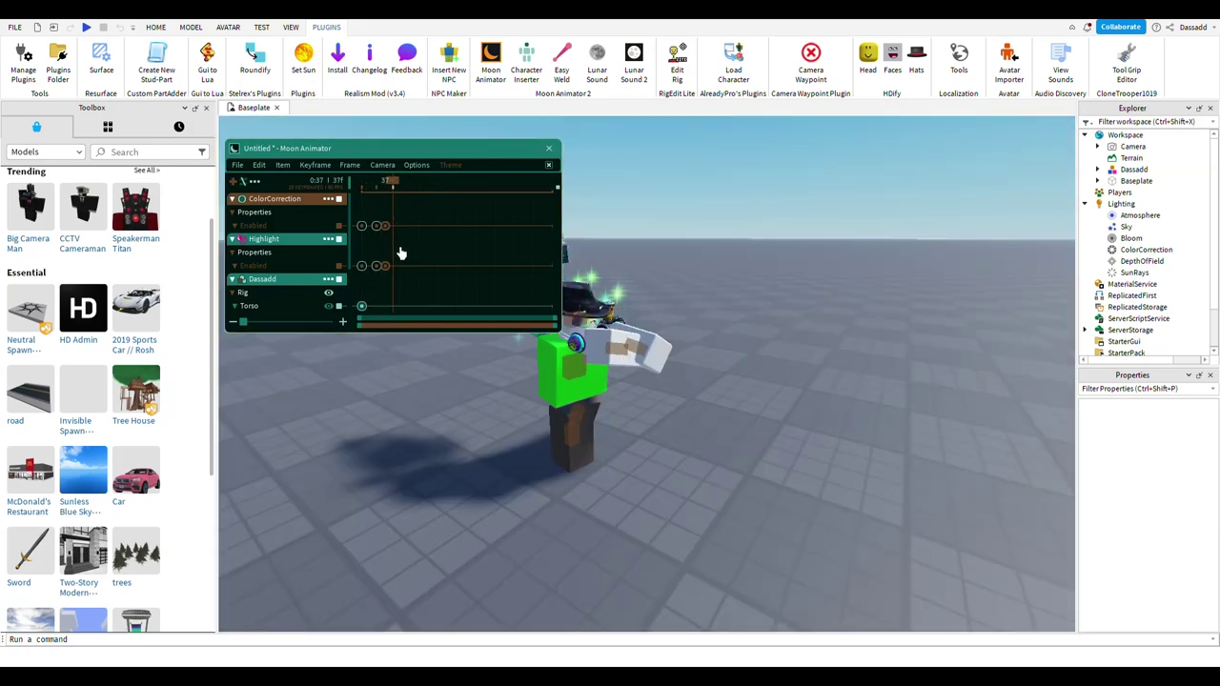
drag(417, 209, 390, 207)
key(space)
key(space)
key(space)
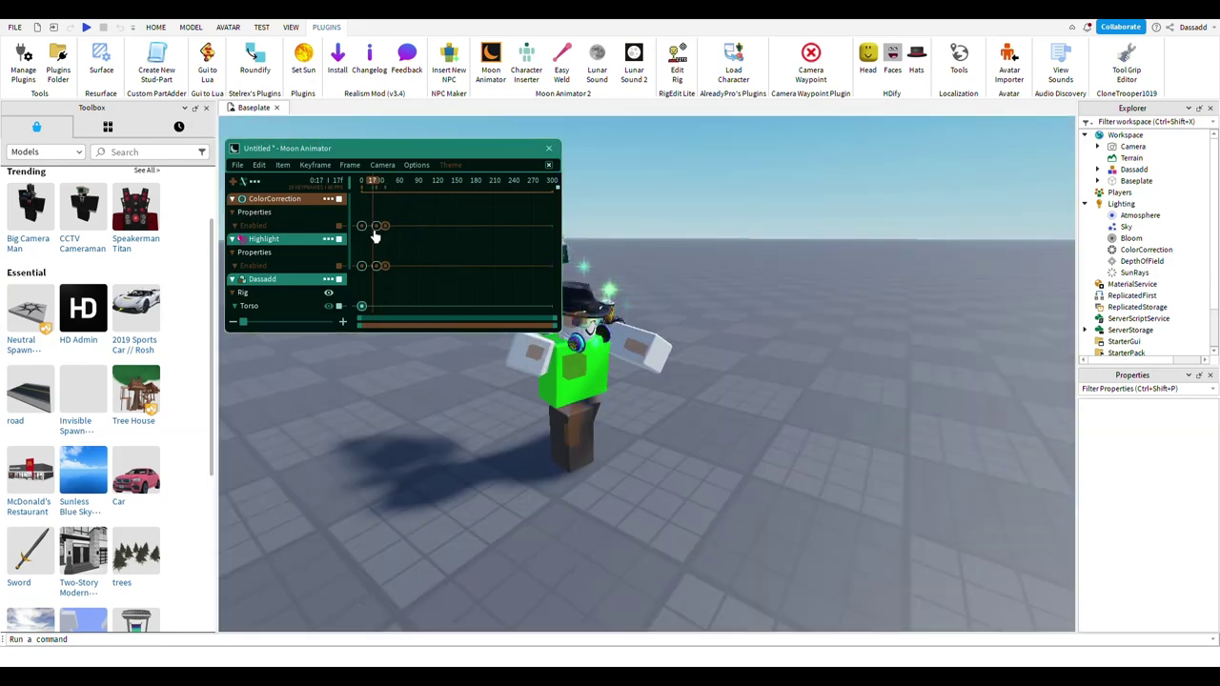
- Add the TintColor property to the ColorCorrection item and create a TintColor keyframe at frame 19
double_click(348, 227)
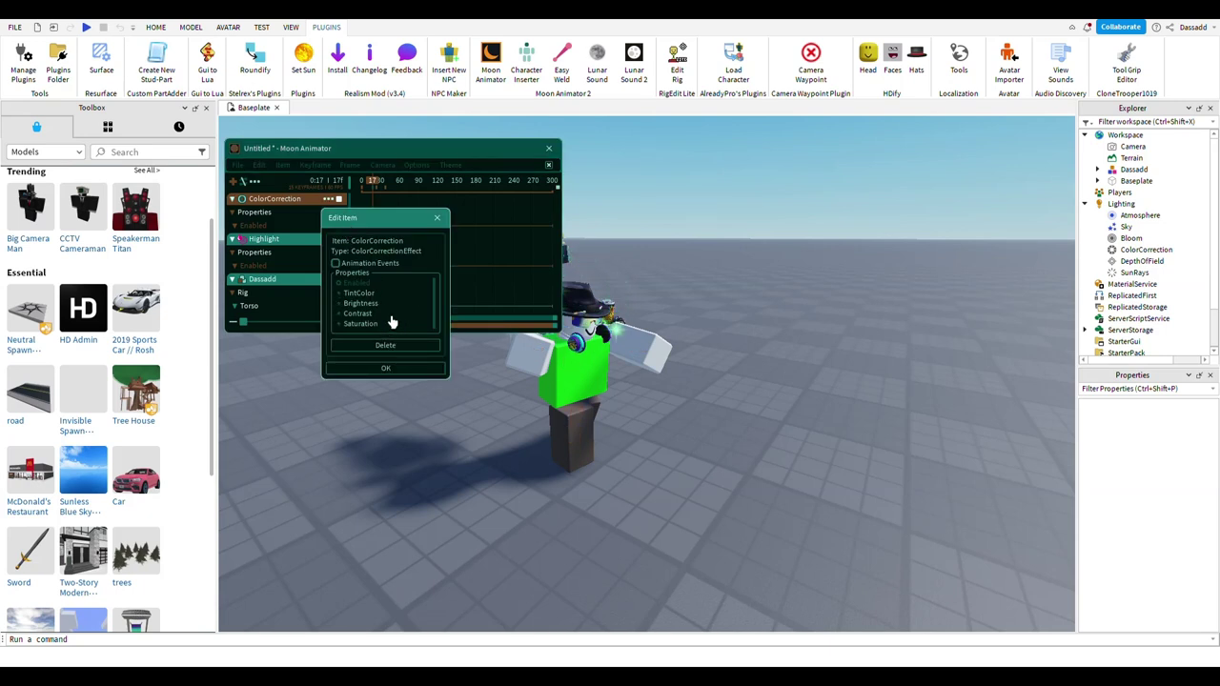
click(386, 368)
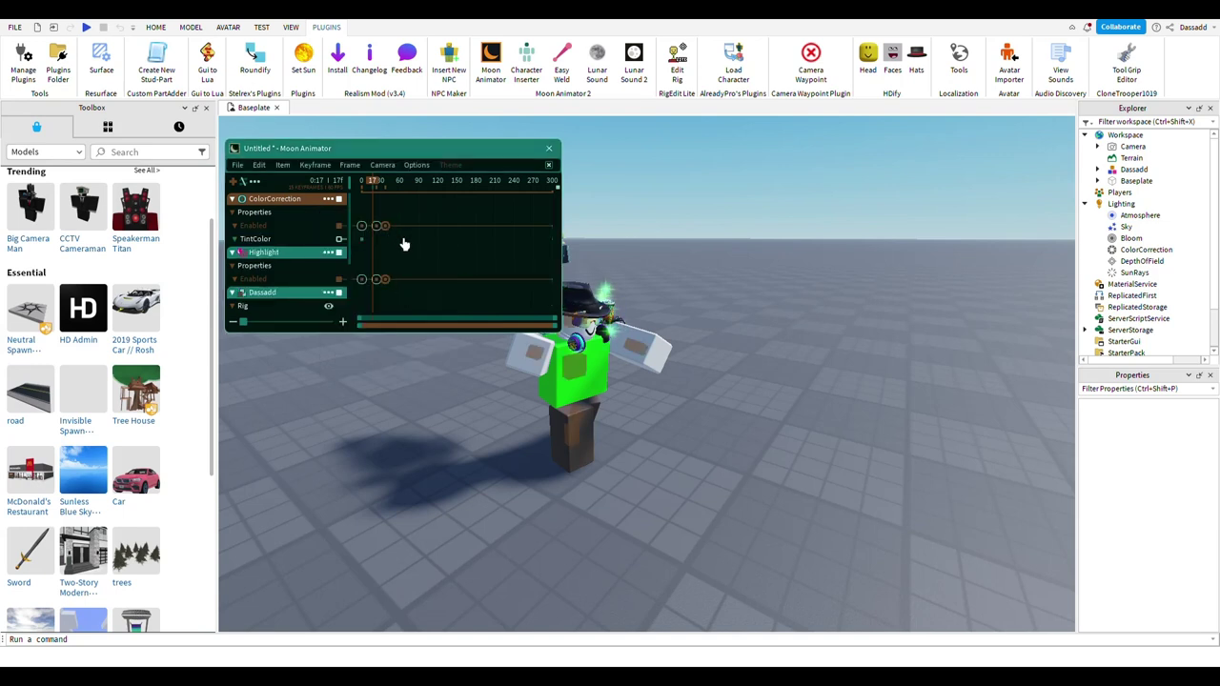
scroll(394, 207, down, 6)
key(Left)
key(Left)
key(Left)
key(Left)
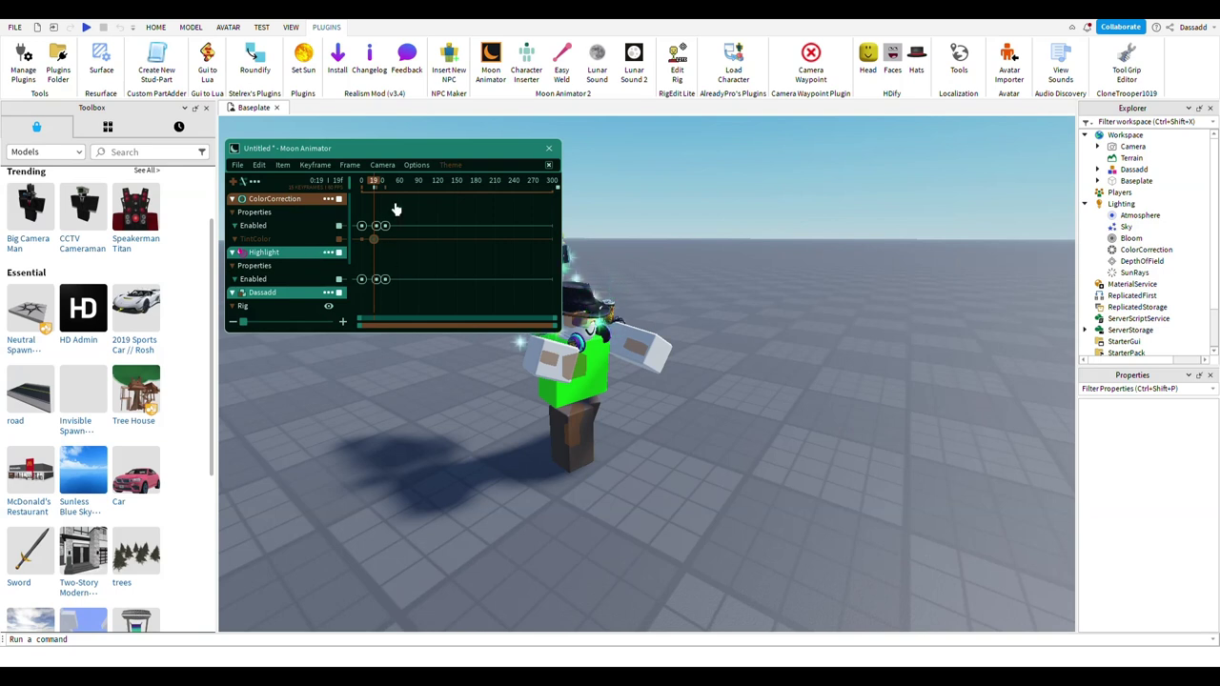
click(361, 181)
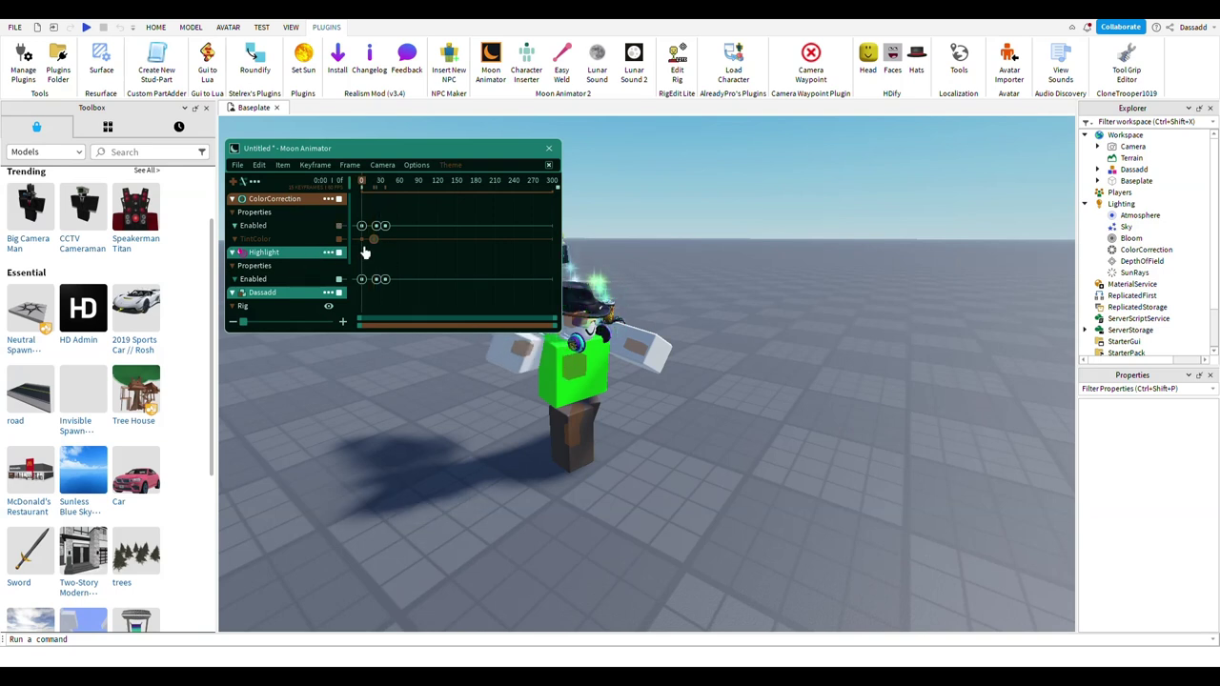
drag(362, 181, 374, 181)
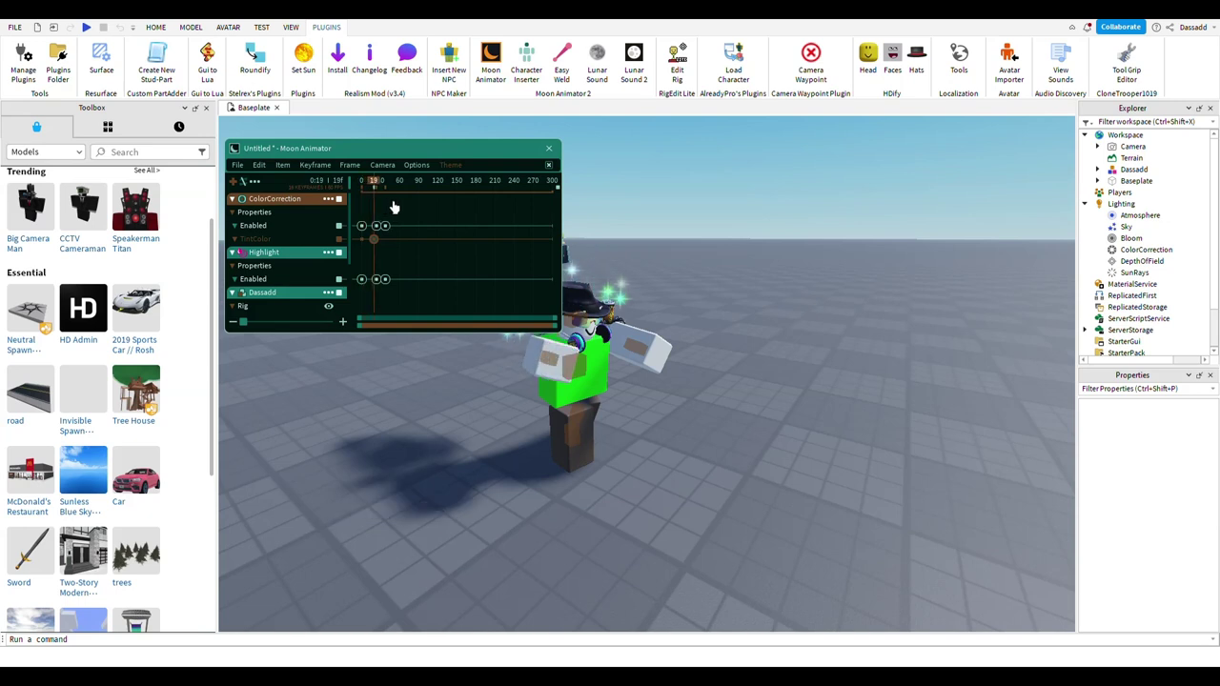
- Set the TintColor property of the ColorCorrection object under Lighting to white, 255, 255, 255
key(7)
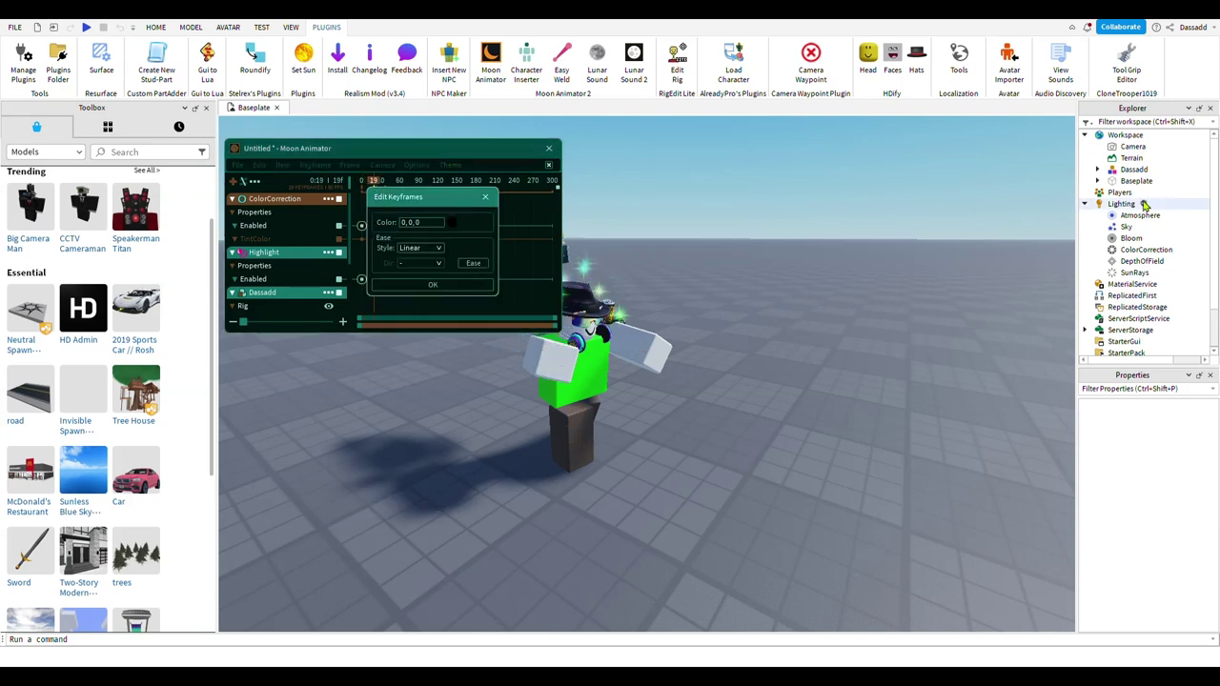
click(1143, 251)
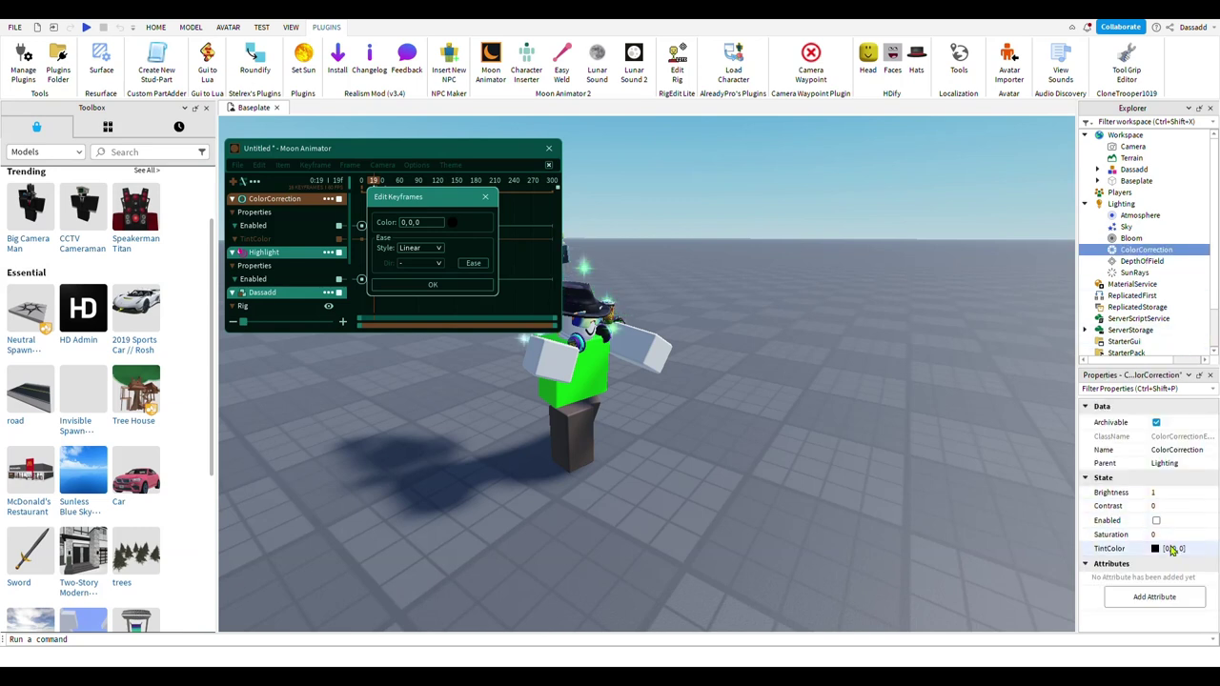
click(1156, 550)
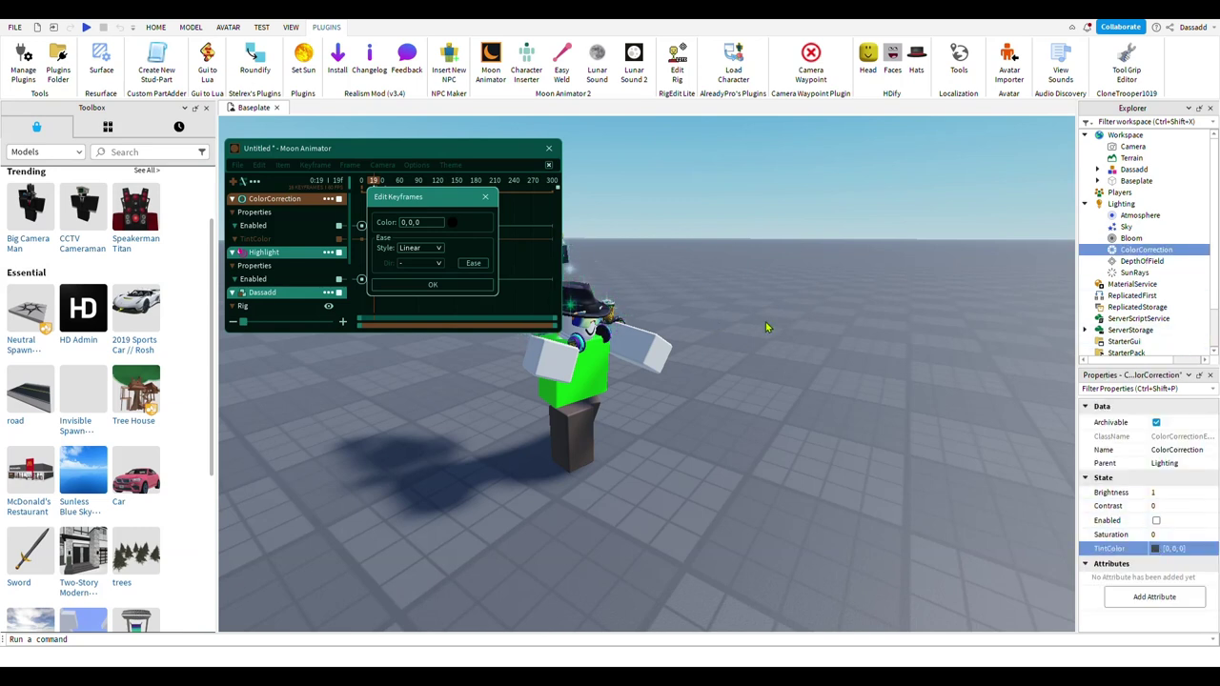
click(751, 216)
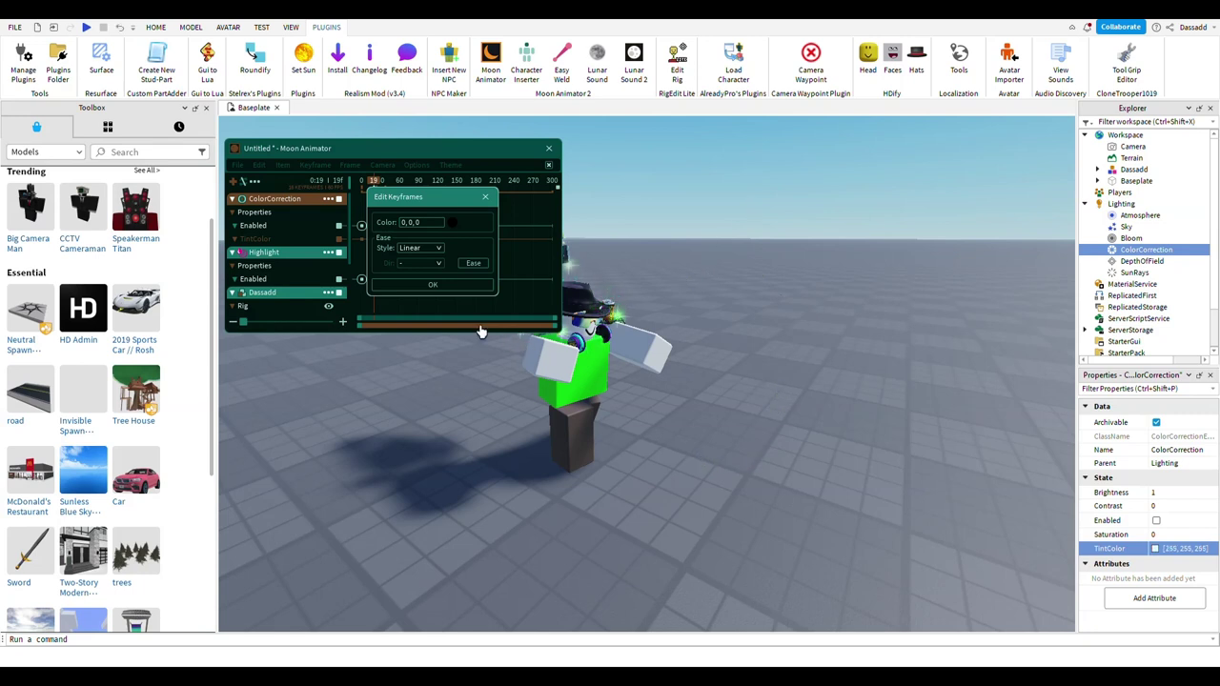
- Copy ColorCorrection's TintColor value 255, 255, 255 into the color of the frame 19 TintColor keyframe
click(1186, 551)
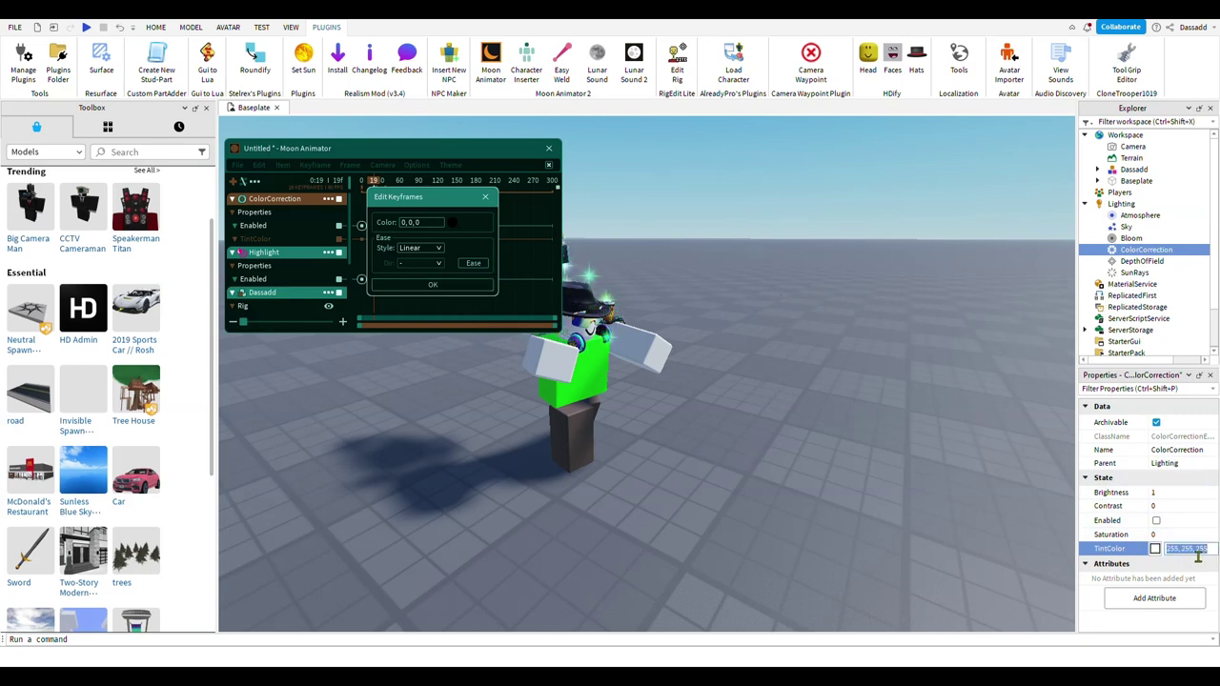
key(ctrl+c)
click(421, 223)
key(ctrl+a)
key(ctrl+v)
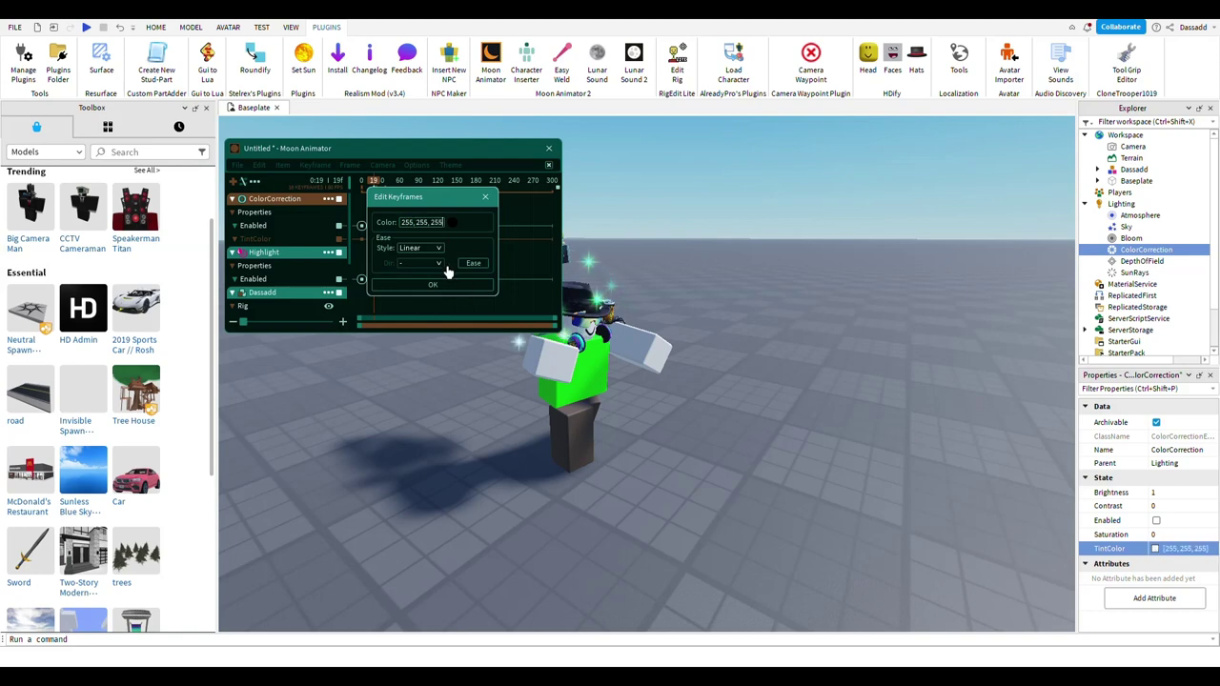
click(433, 284)
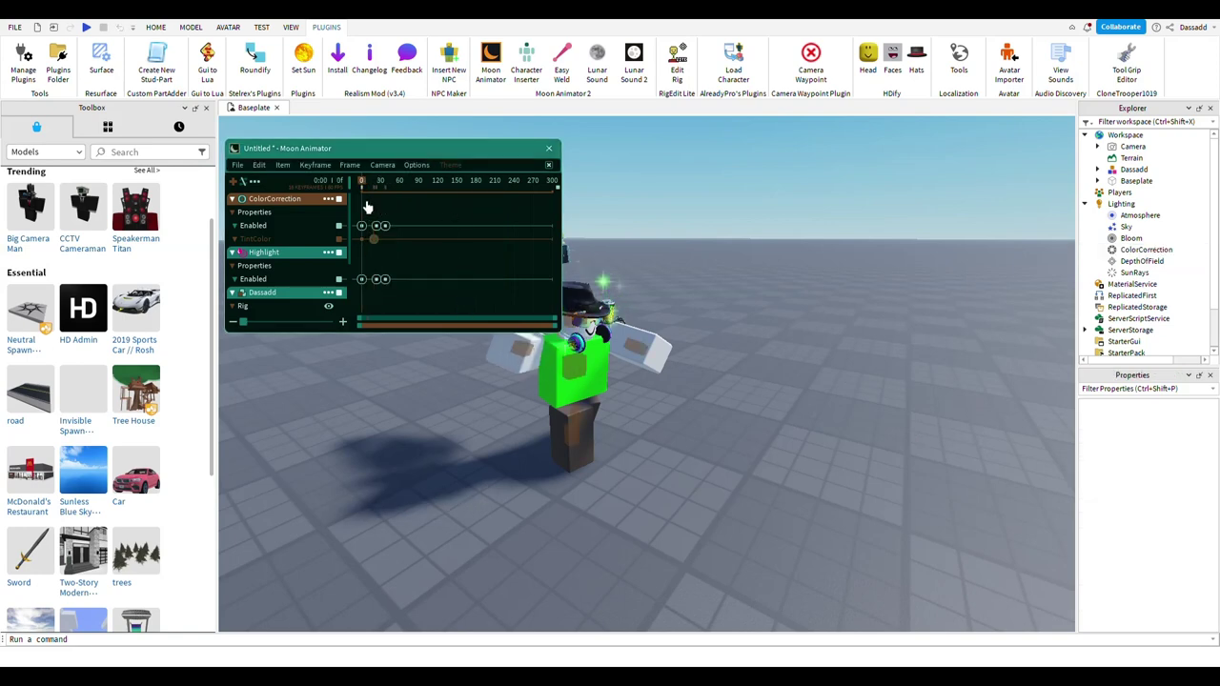
- Shift the white TintColor keyframe slightly later, close to frame 23, and add another TintColor keyframe at frame 28
key(space)
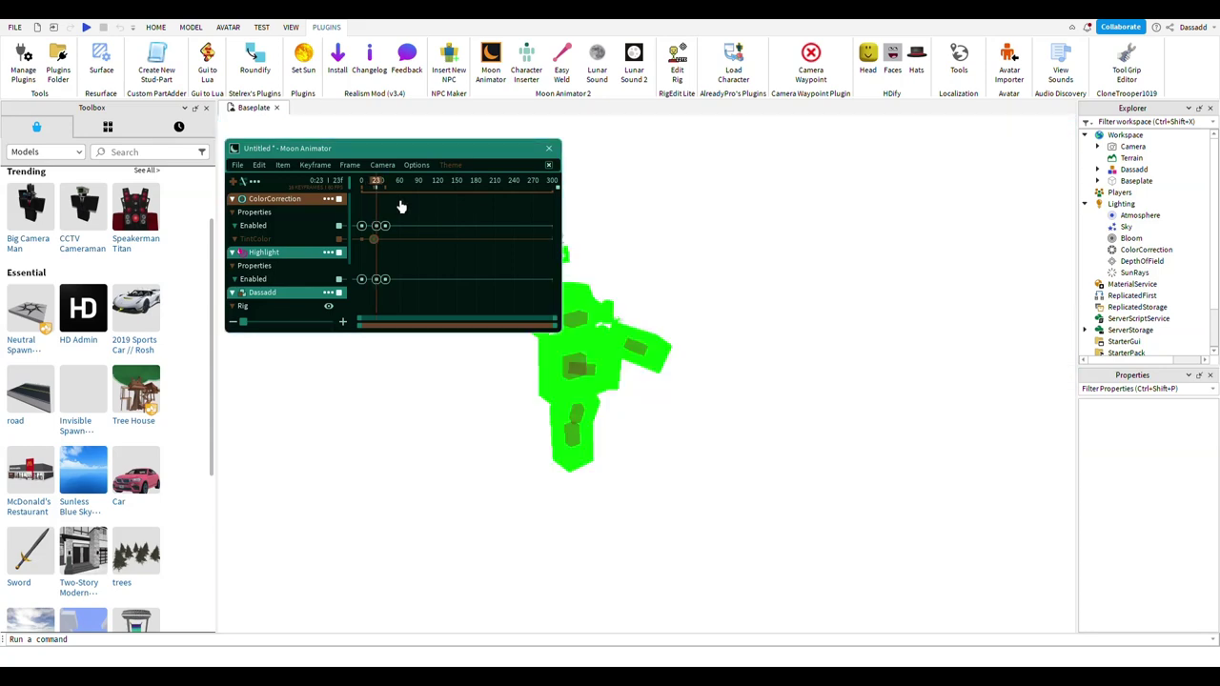
key(7)
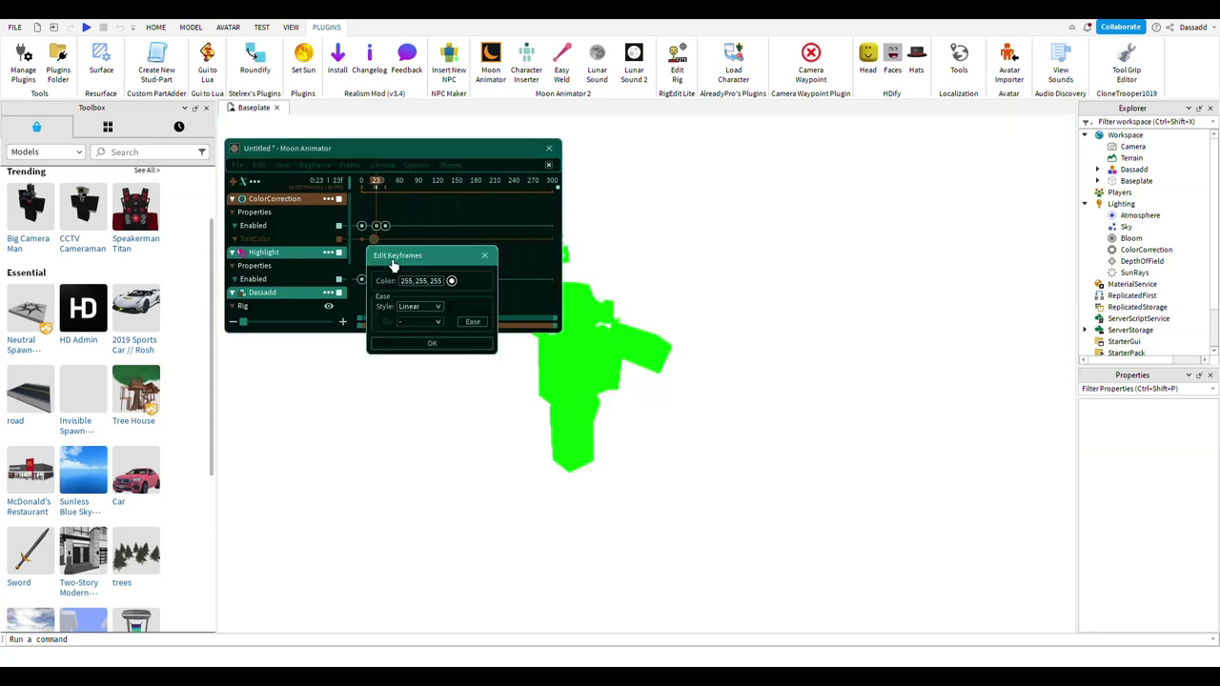
click(433, 343)
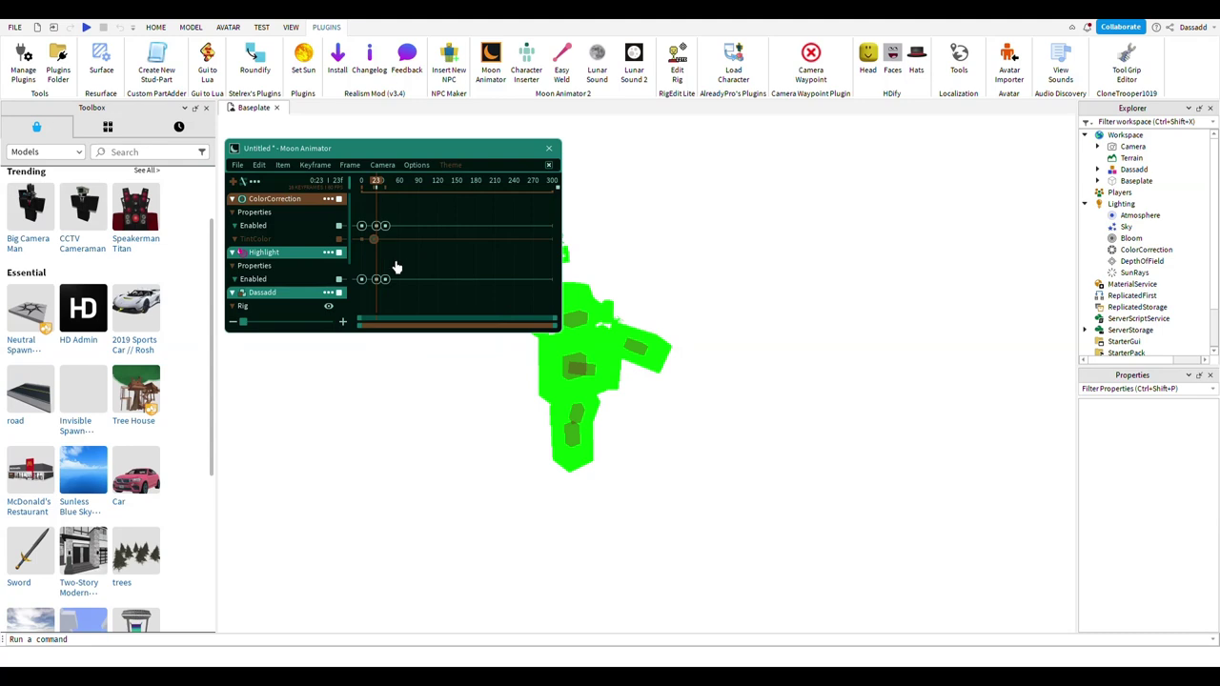
drag(398, 268, 400, 268)
drag(393, 207, 396, 204)
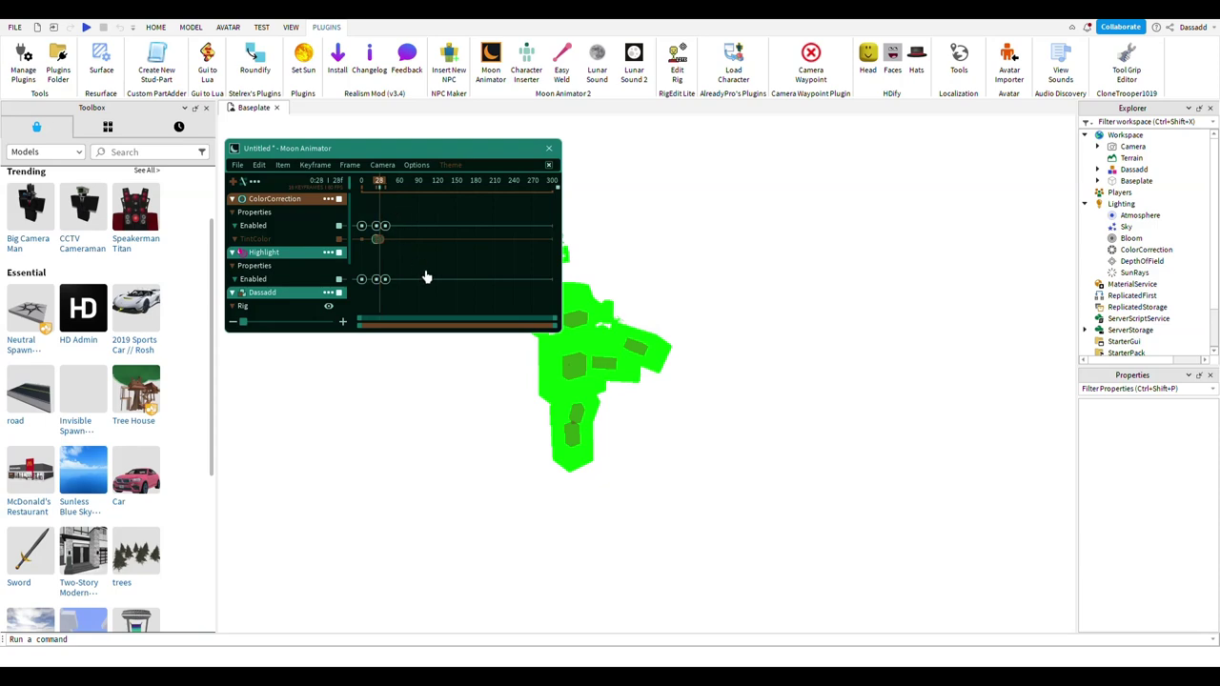
- Change the frame 28 TintColor keyframe's color to a near-black dark red, 32, 0, 0
key(7)
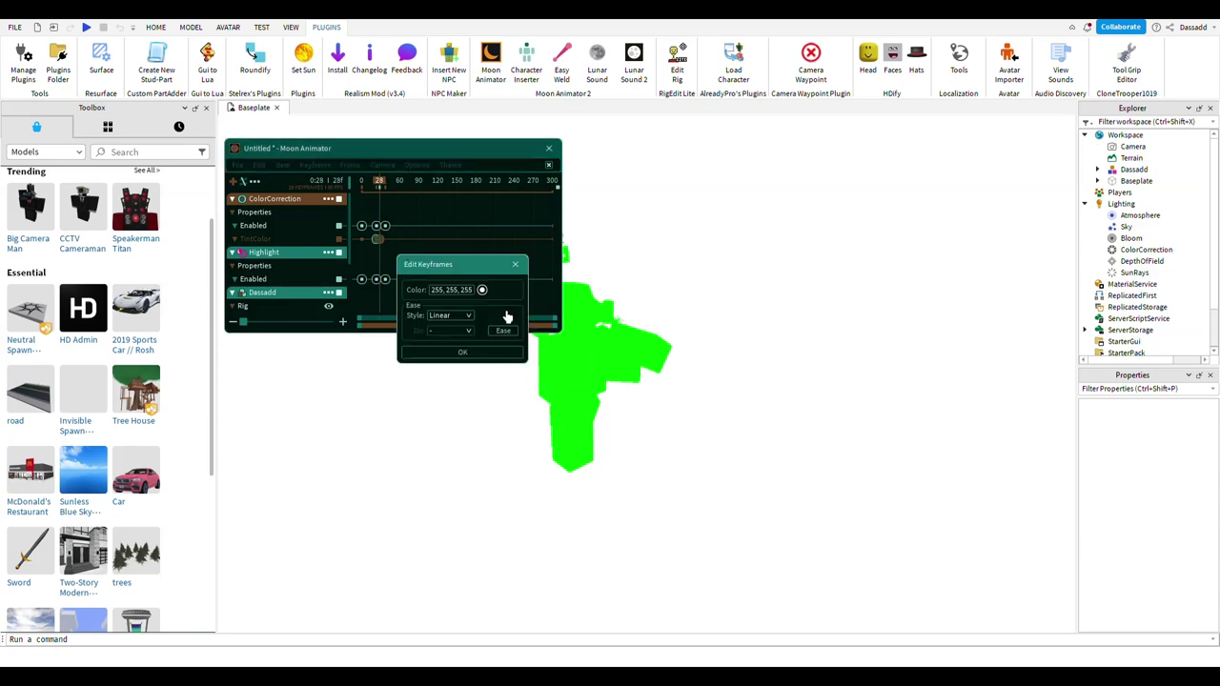
click(483, 290)
drag(522, 343, 739, 359)
click(726, 465)
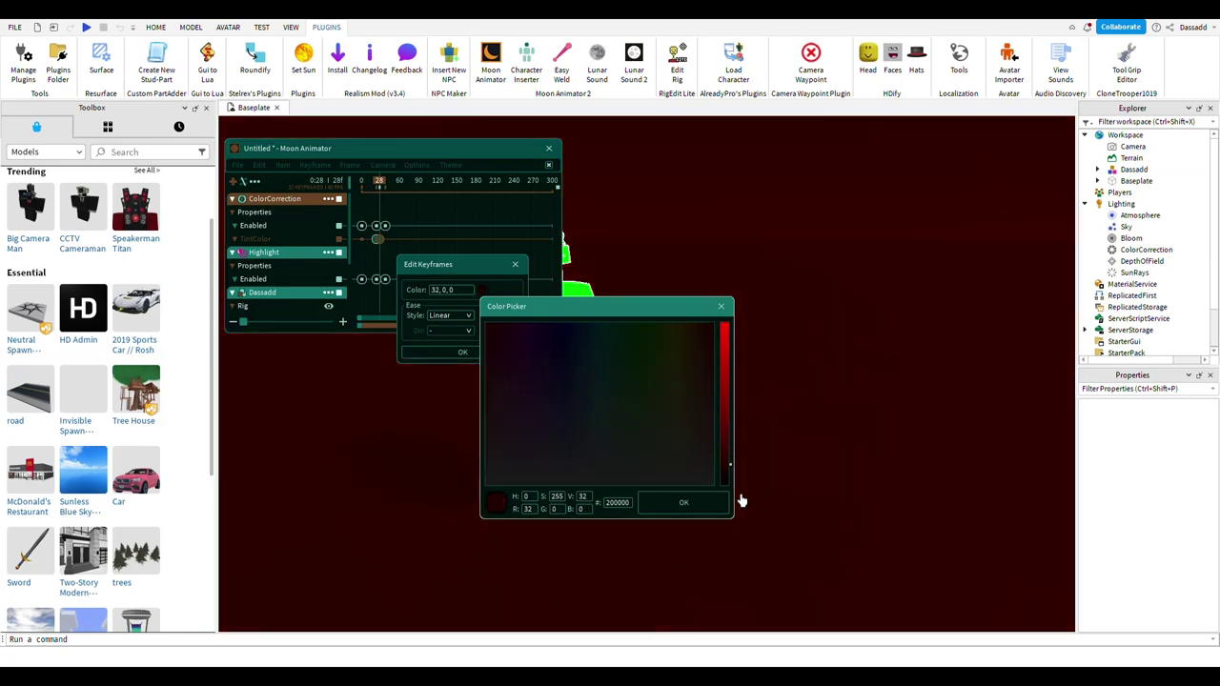